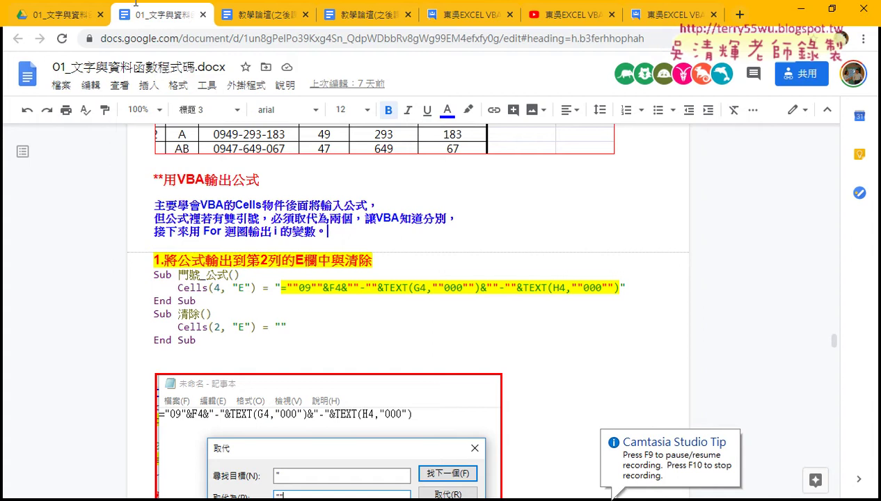
- Switch from the Google Docs macro notes to the Excel phone-number workbook
key(alt+Tab)
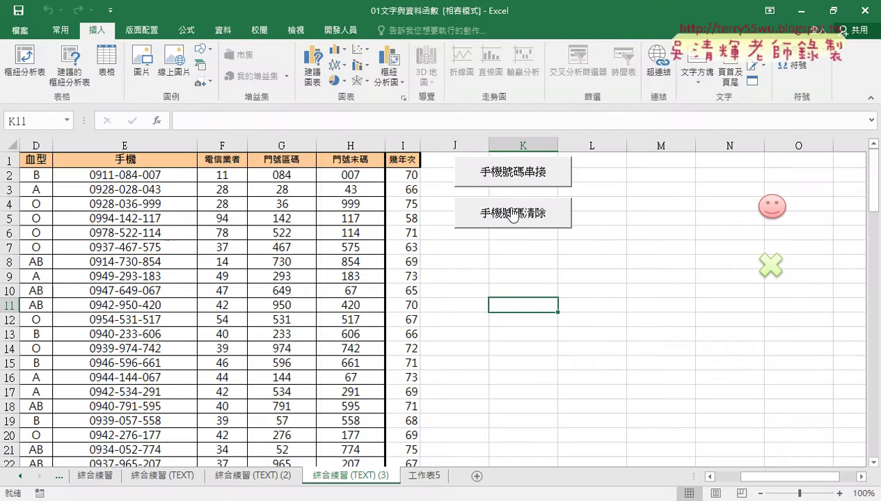
- From the Developer tab, run 手機號碼串接 twice, then 手機號碼清除 to clear column E
click(341, 32)
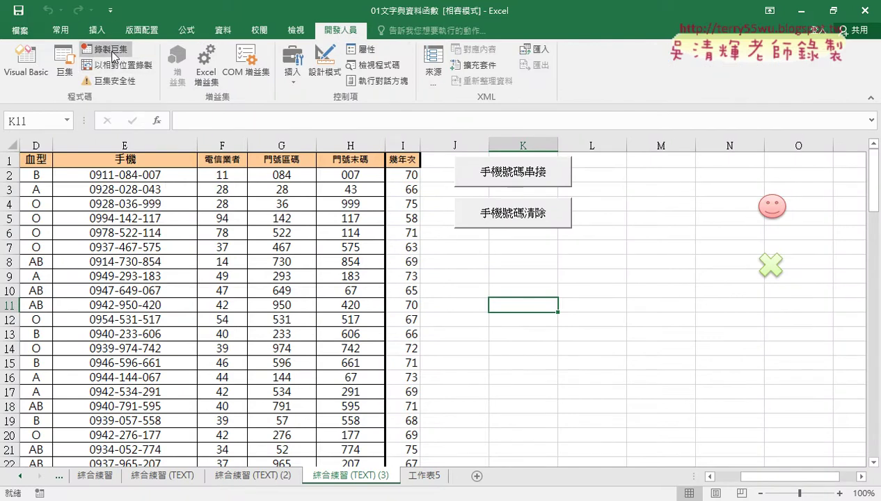
click(500, 212)
click(498, 174)
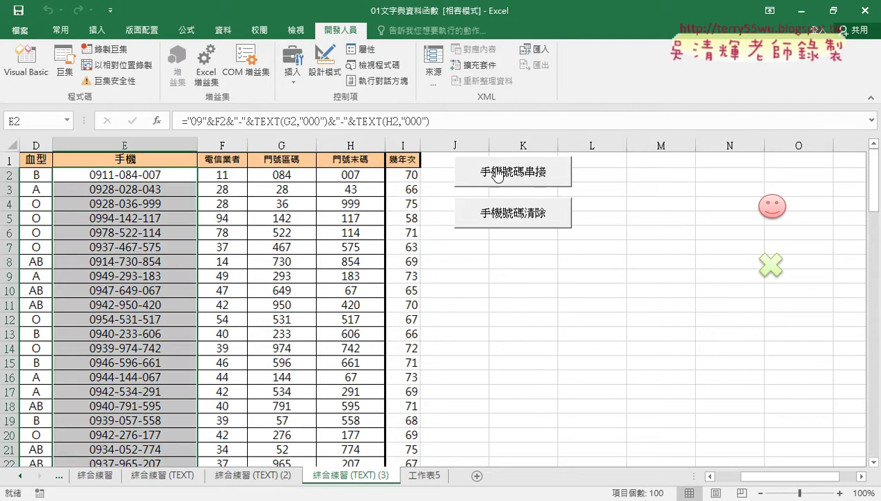
click(503, 221)
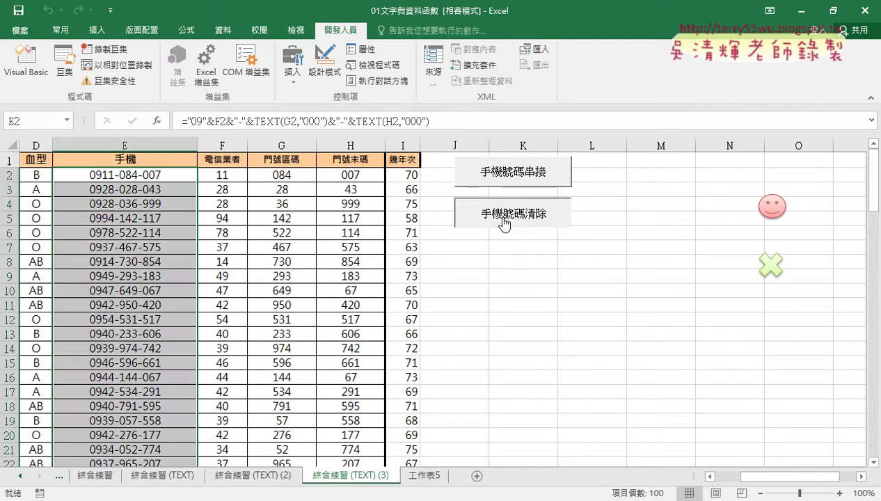
click(517, 273)
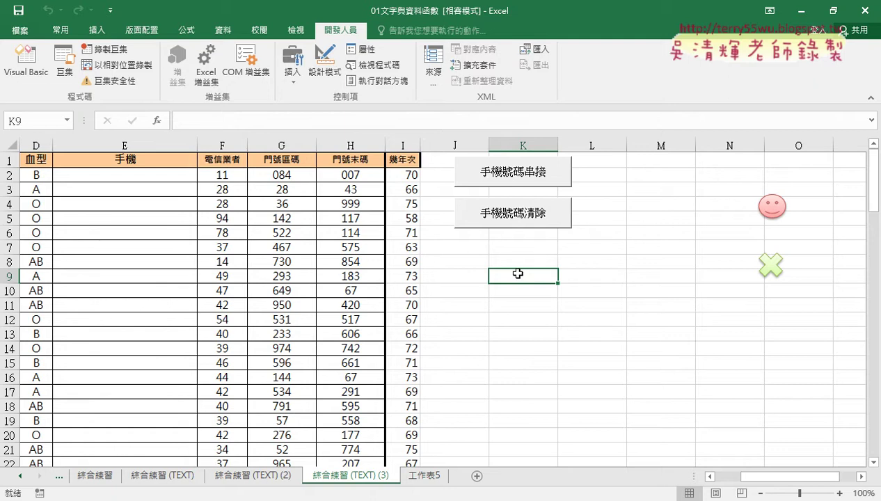
- Refill column E with 手機號碼串接, clear it again with 手機號碼清除, and select E2
click(507, 172)
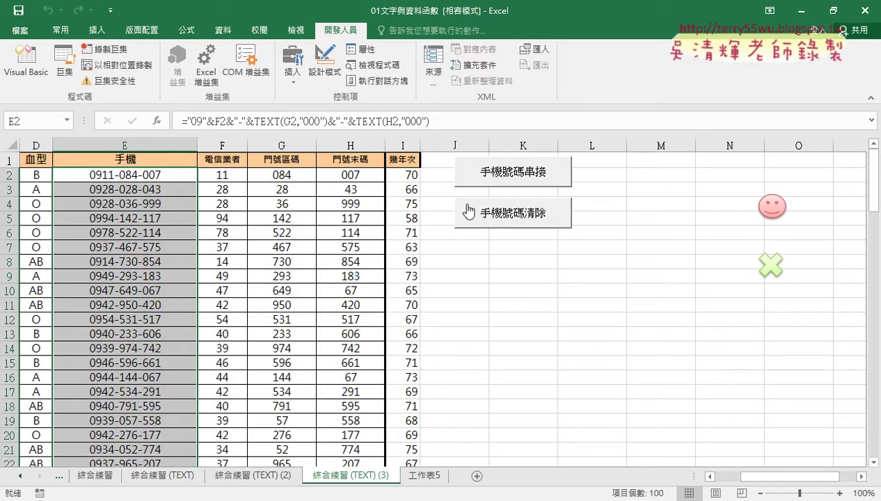
click(489, 215)
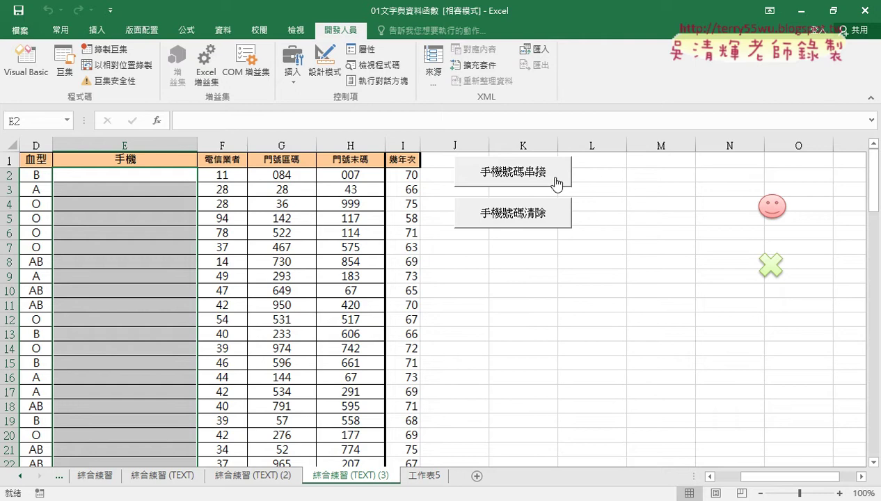
click(529, 262)
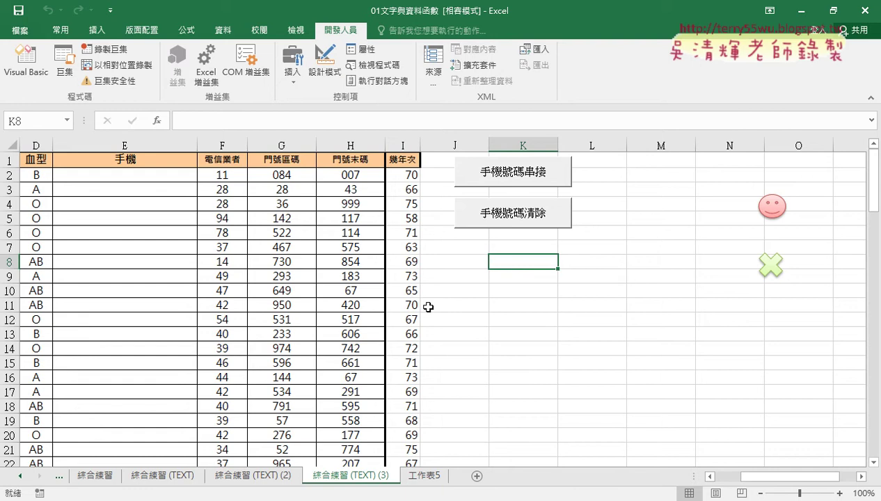
click(154, 177)
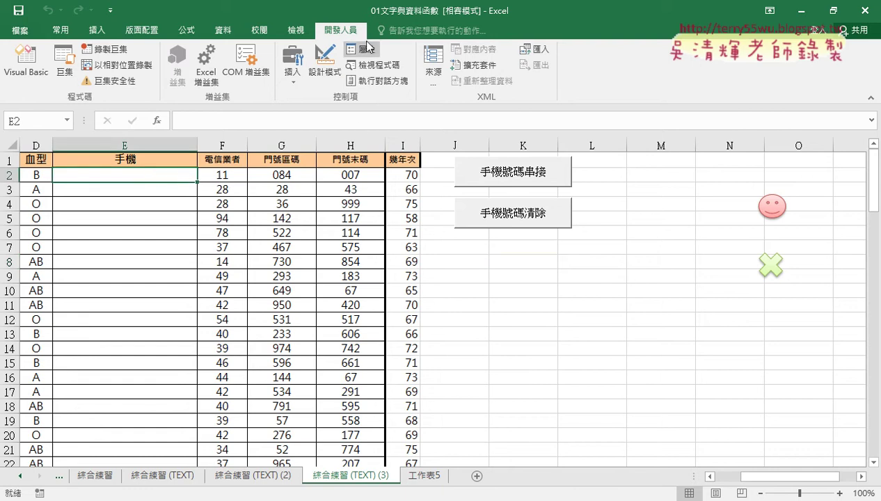
- Open the VBA editor and arrange its window and project tree so Module1 and Module2 show
click(27, 67)
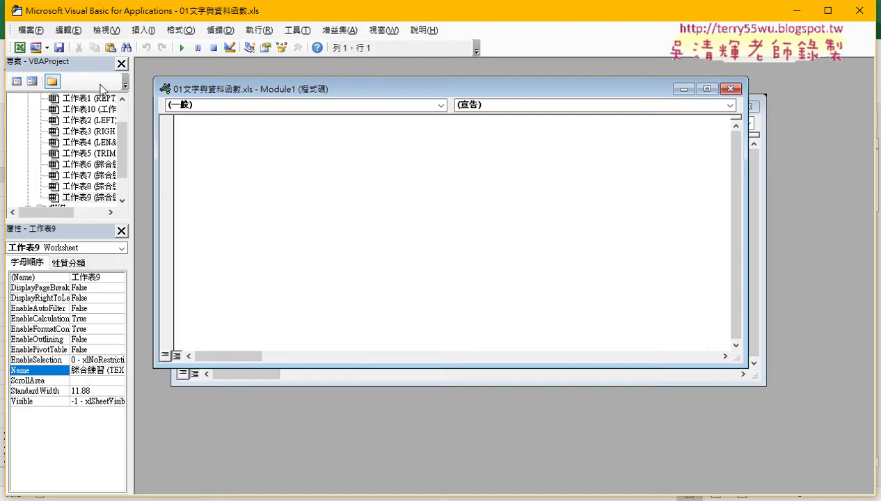
double_click(235, 90)
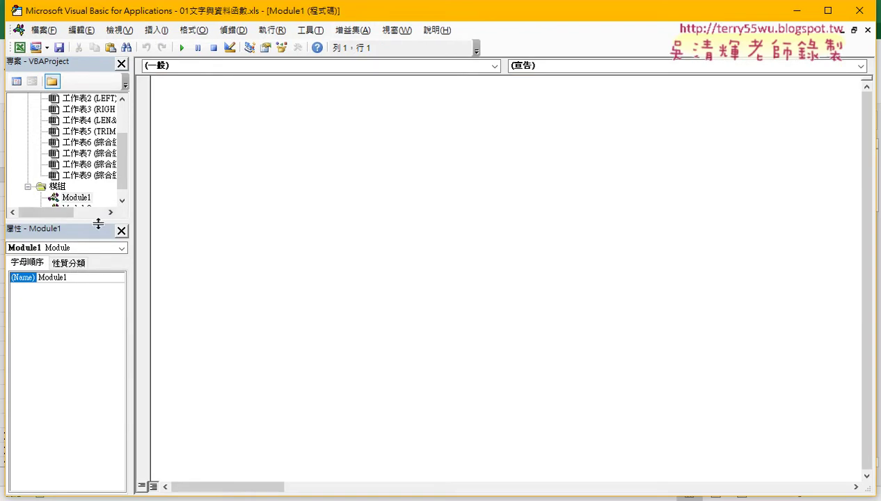
drag(98, 267, 97, 286)
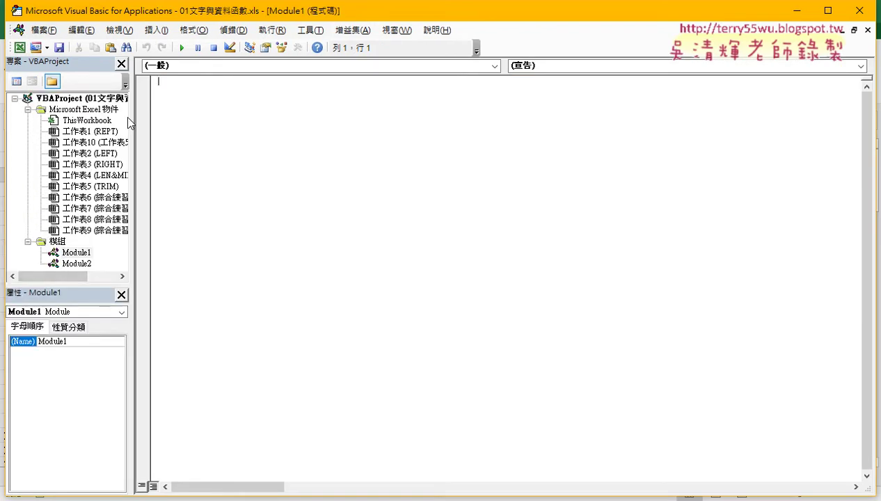
drag(165, 119, 206, 121)
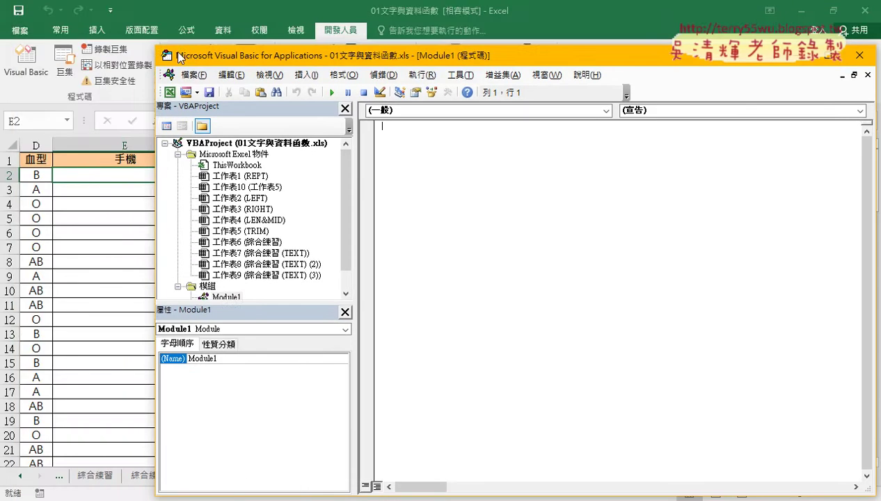
drag(3, 6, 187, 25)
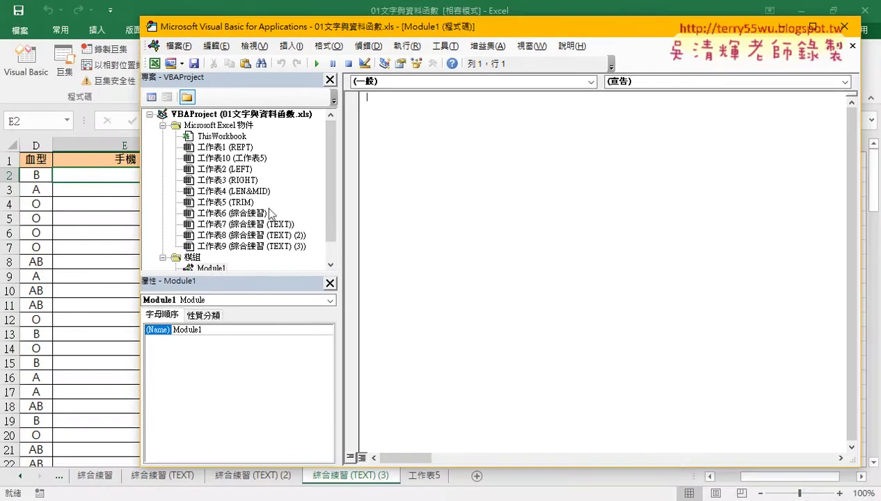
drag(275, 275, 276, 345)
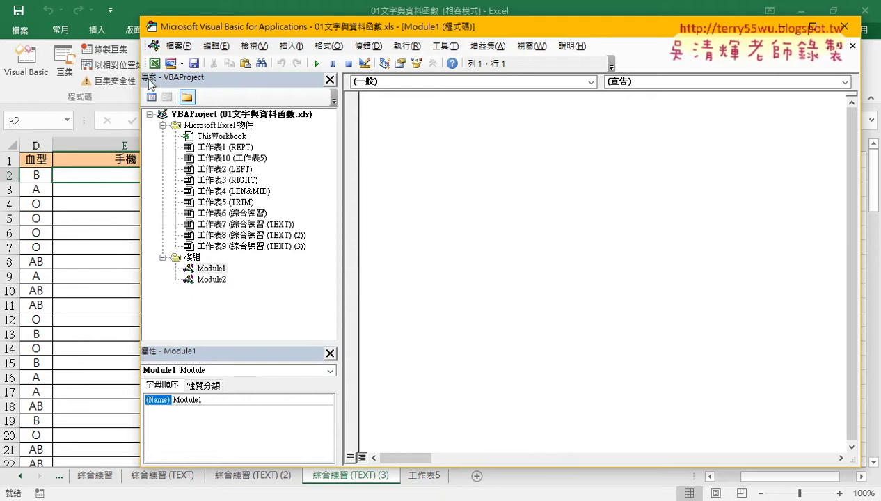
click(213, 115)
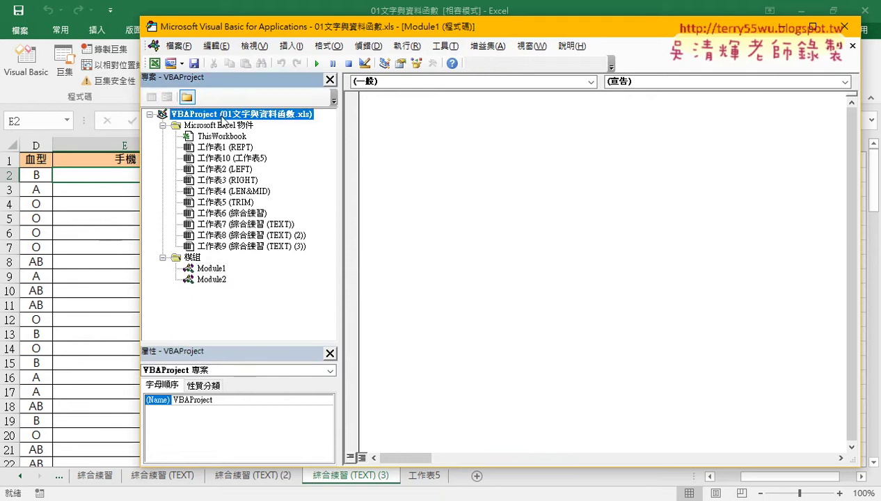
drag(439, 27, 441, 42)
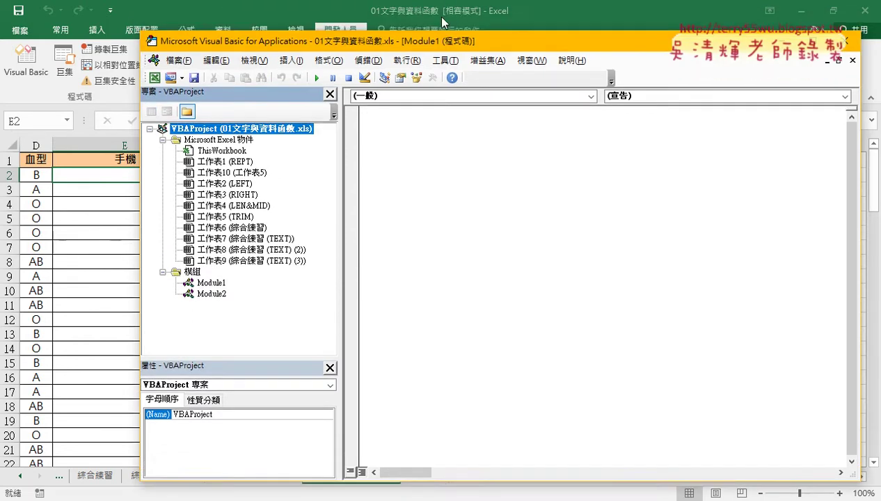
- Remove Module1 from the project without exporting it
click(213, 293)
click(211, 283)
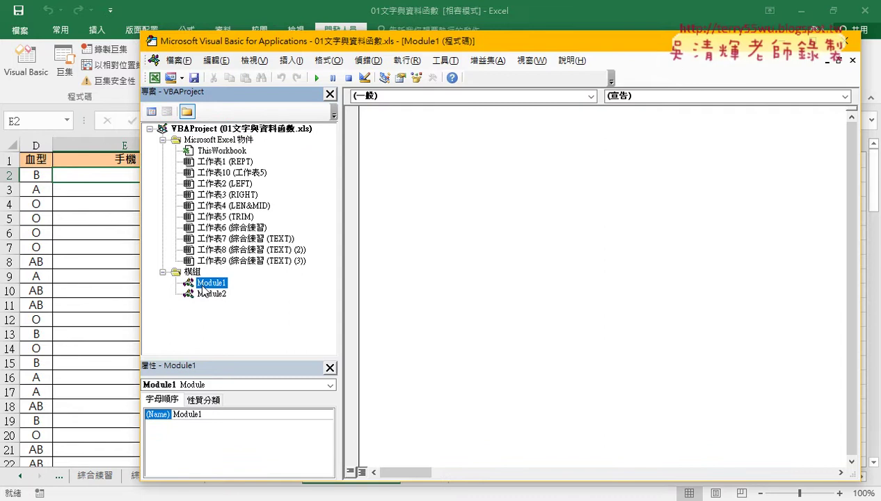
double_click(203, 290)
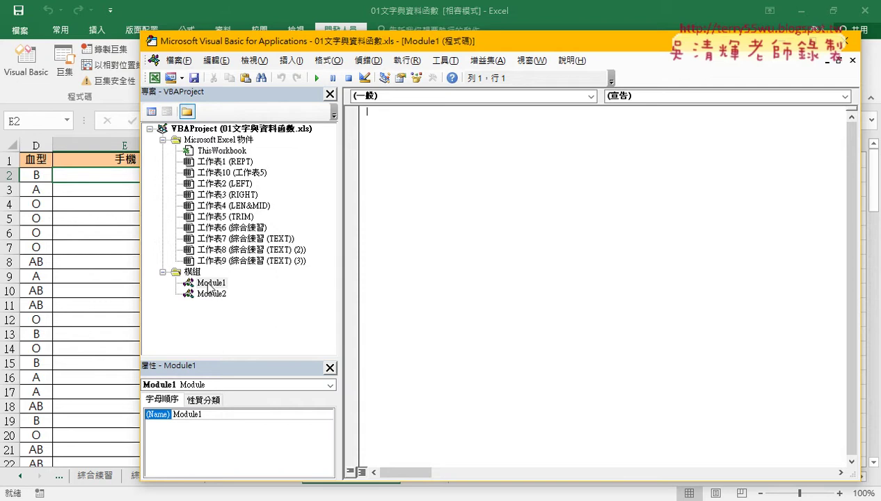
right_click(209, 283)
click(247, 388)
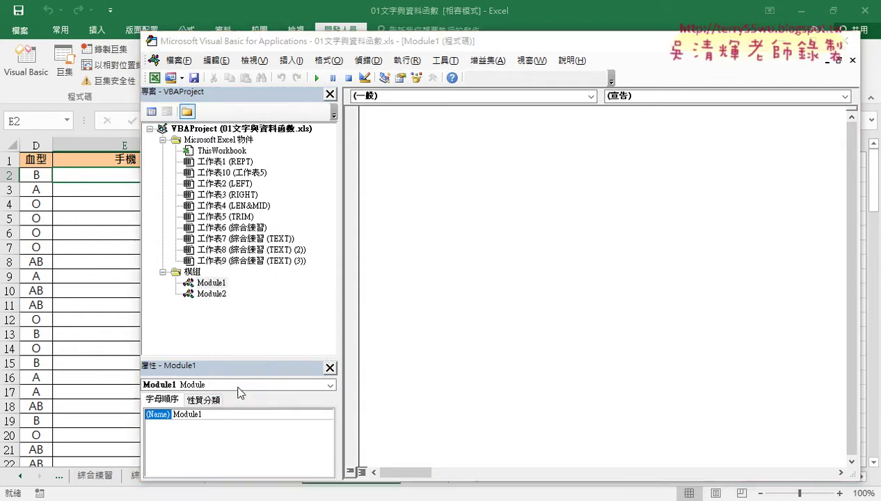
click(427, 308)
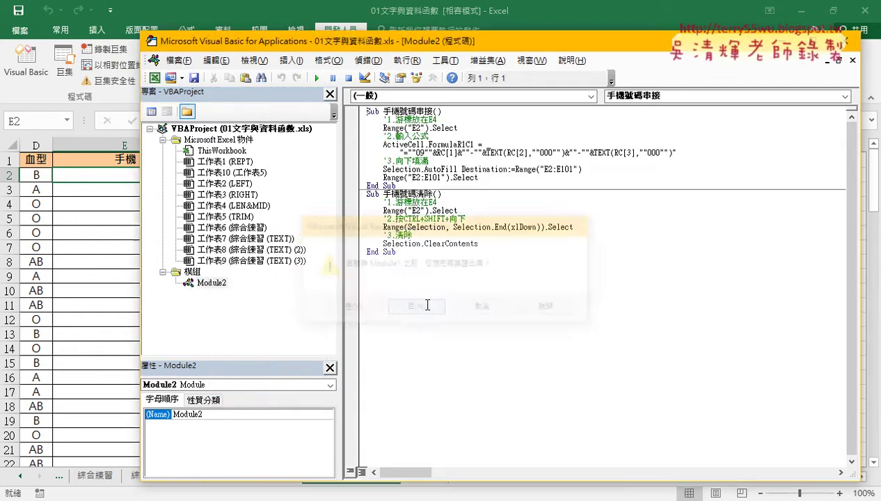
- Narrow the project pane and set the Editor Format code font size to 12
click(213, 284)
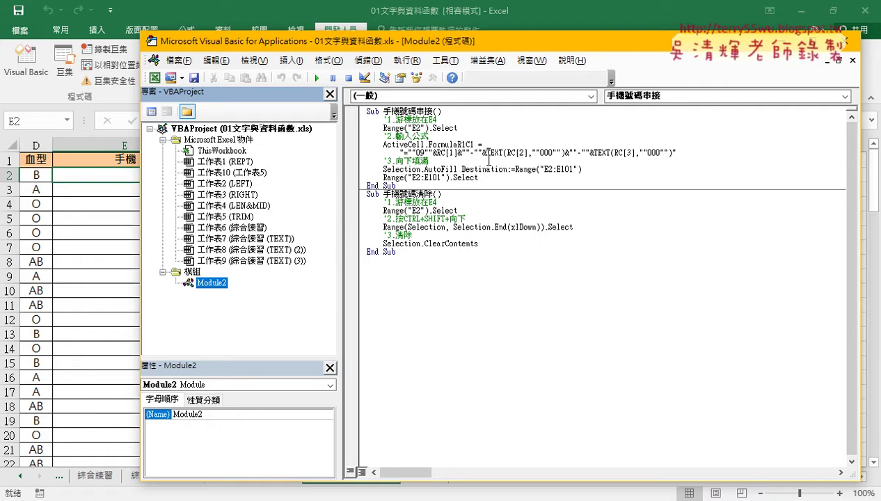
drag(340, 209, 321, 209)
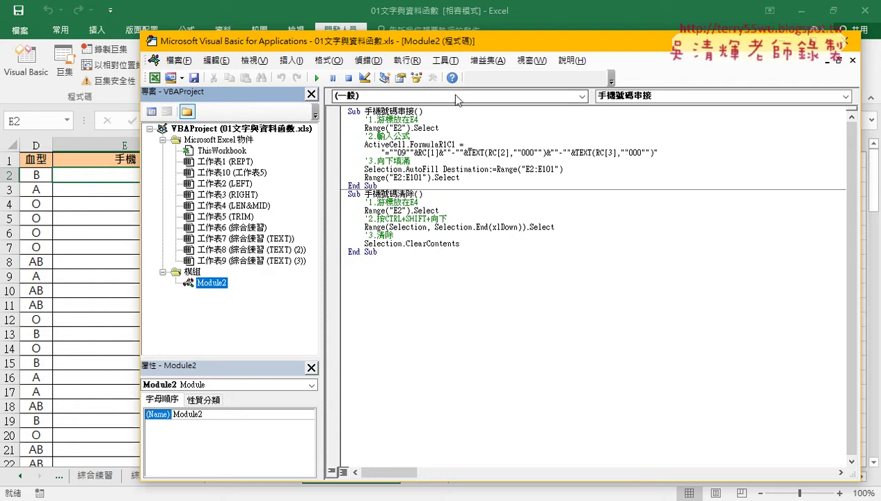
click(445, 61)
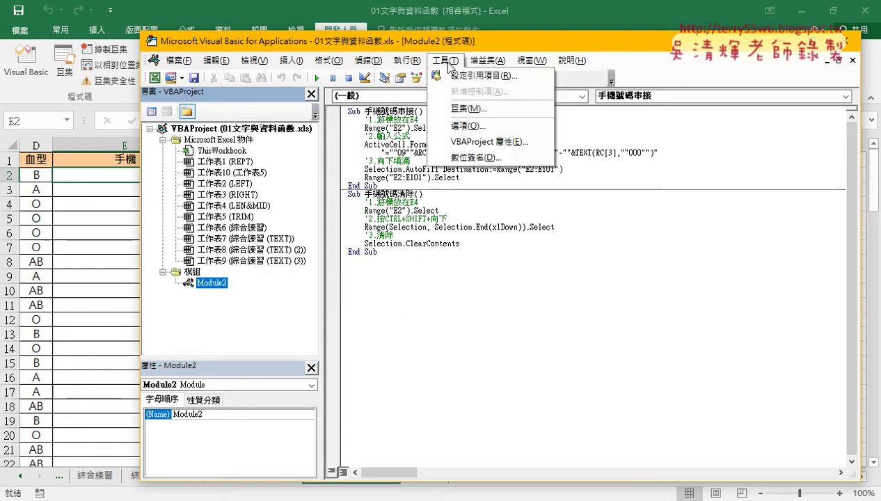
click(468, 126)
click(374, 127)
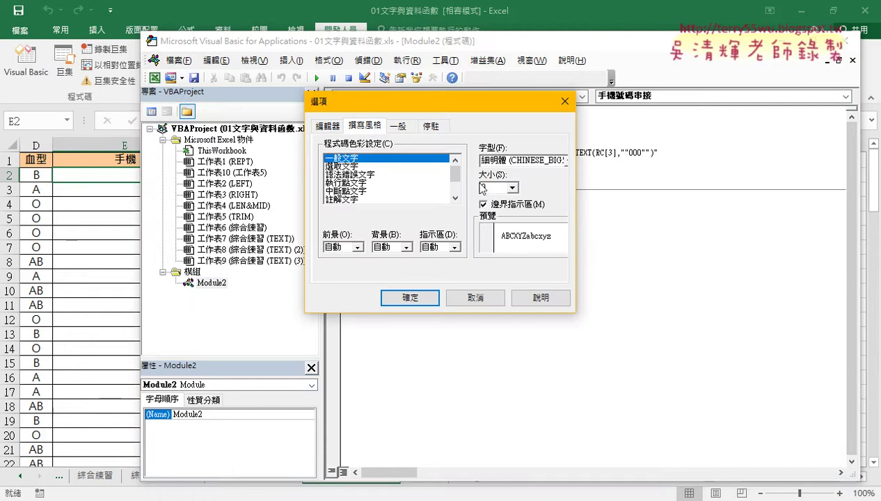
click(513, 187)
click(495, 225)
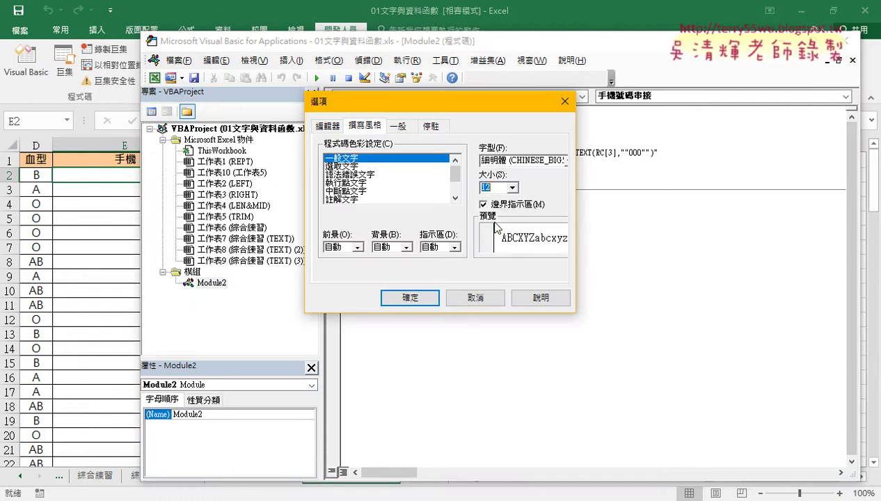
click(409, 298)
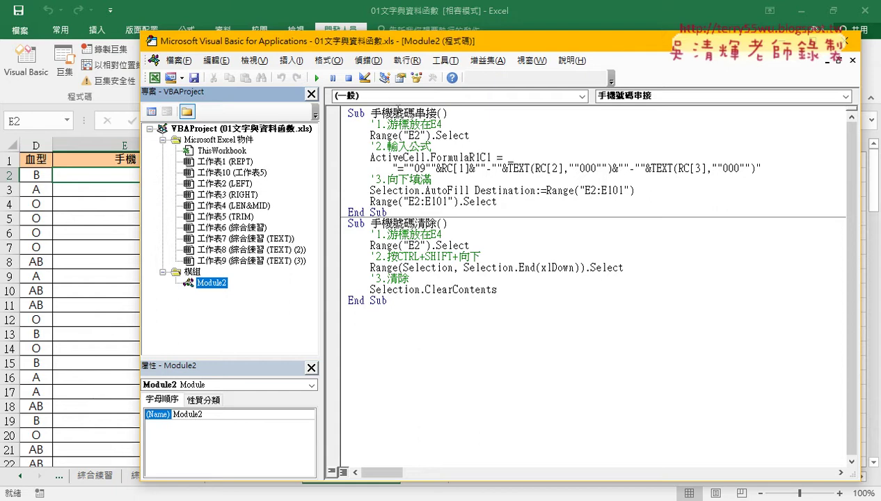
drag(347, 110, 438, 112)
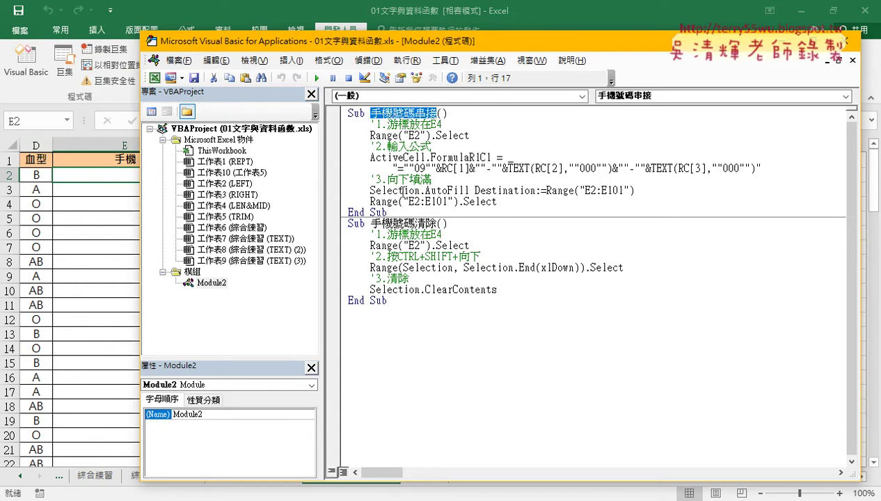
drag(386, 212, 348, 212)
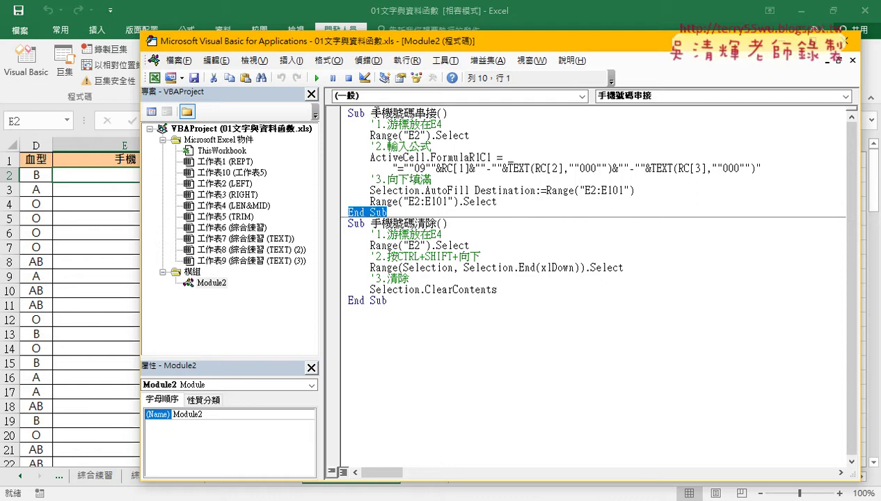
drag(370, 113, 437, 113)
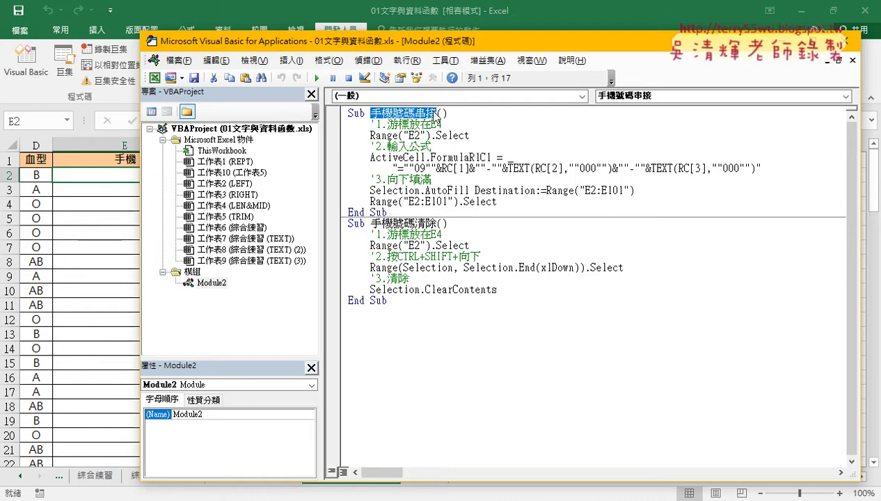
drag(425, 51, 431, 217)
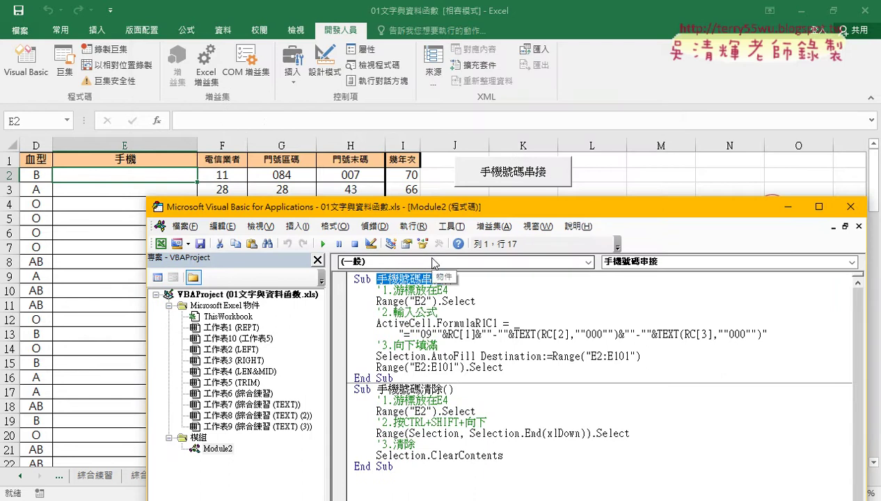
mouse_move(554, 183)
mouse_down()
mouse_move(531, 187)
mouse_move(421, 264)
mouse_up()
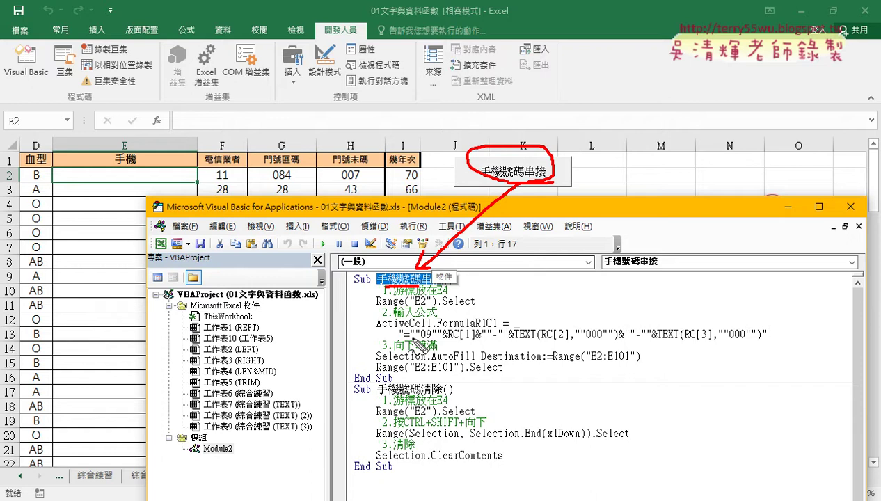
drag(356, 382, 391, 382)
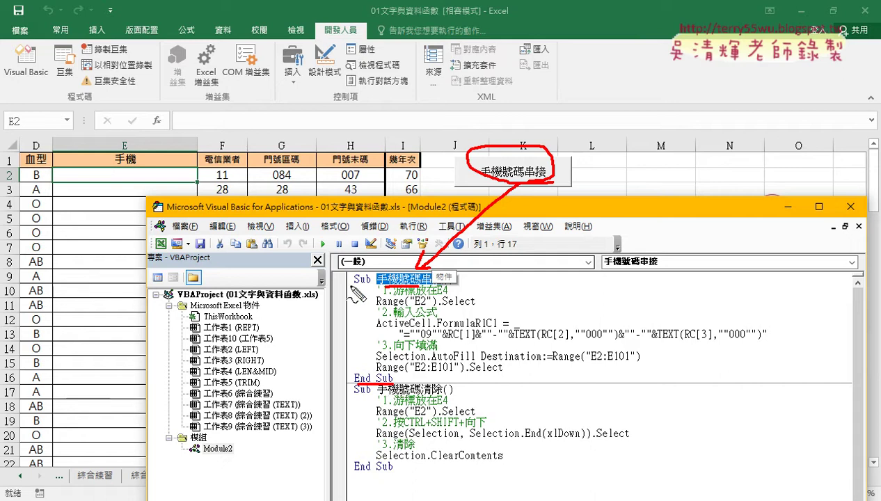
drag(354, 285, 370, 284)
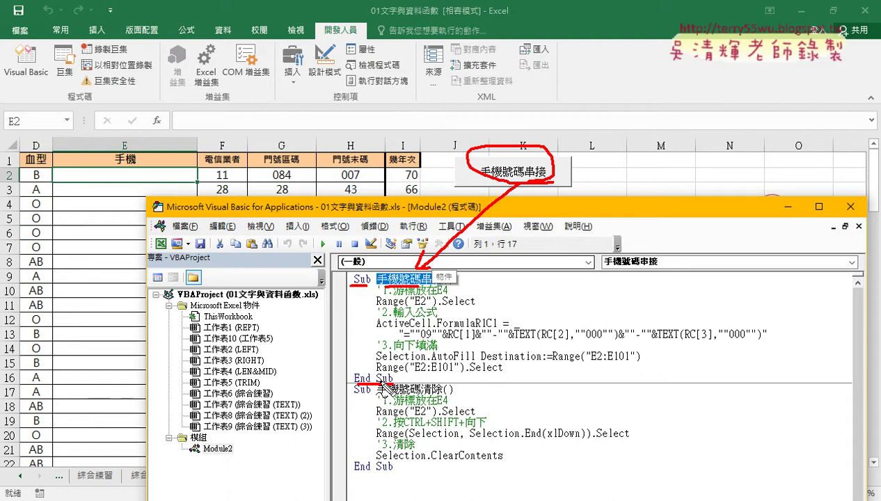
key(Escape)
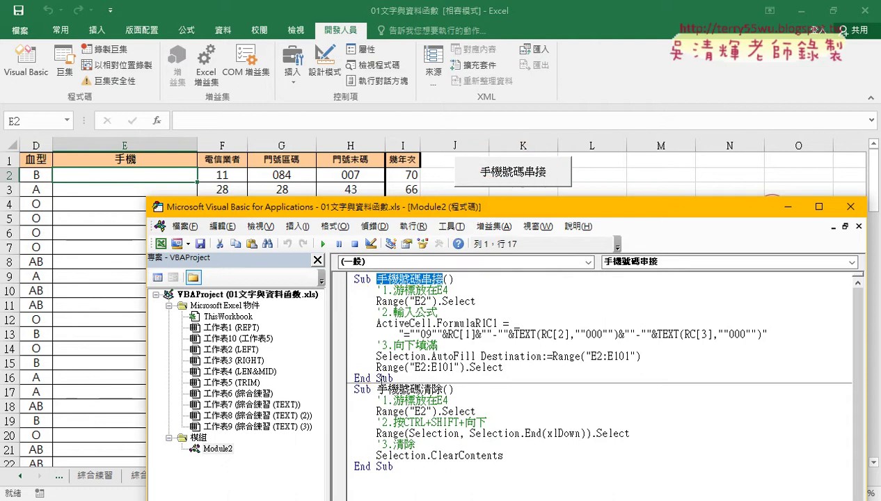
mouse_move(445, 209)
mouse_down()
mouse_move(455, 111)
mouse_move(499, 32)
mouse_up()
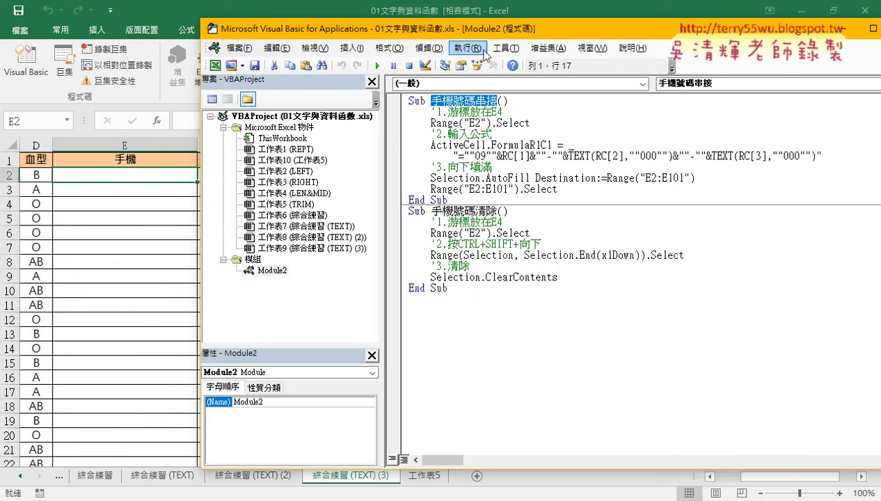
click(271, 270)
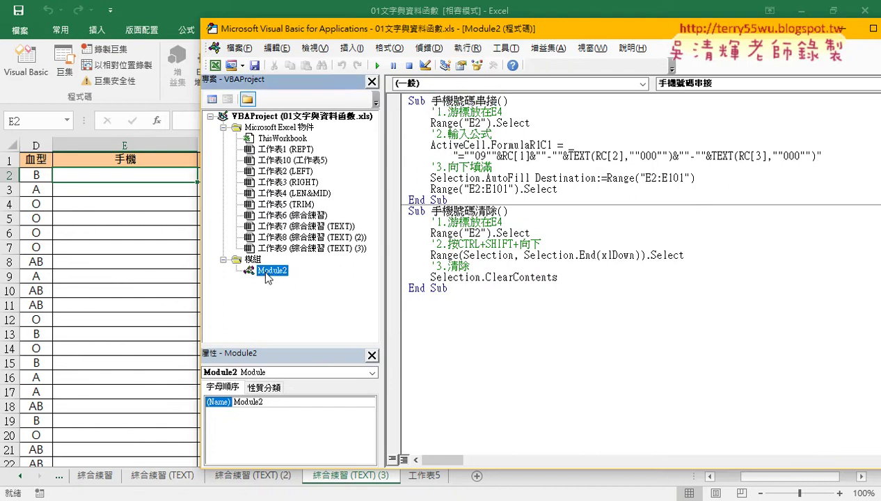
click(424, 303)
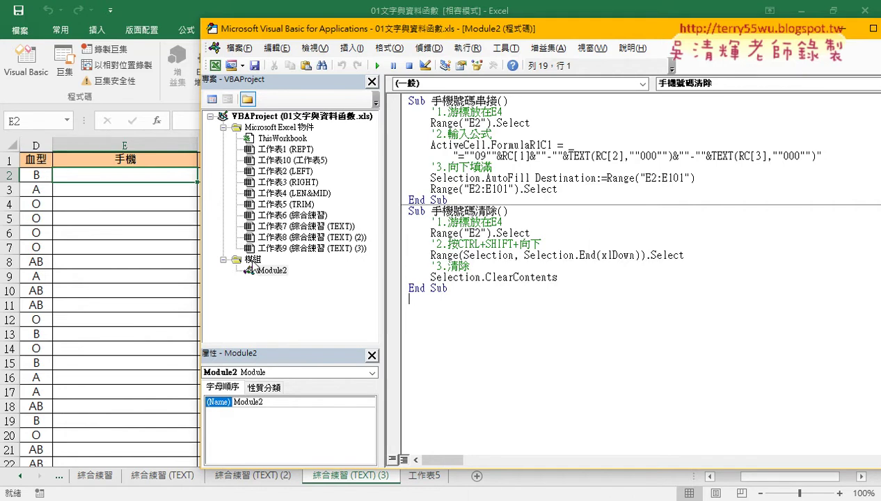
right_click(251, 261)
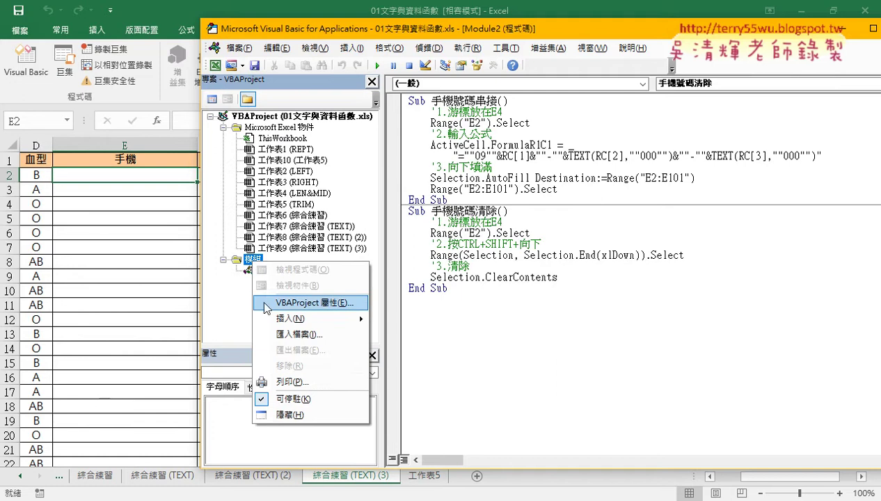
mouse_move(310, 319)
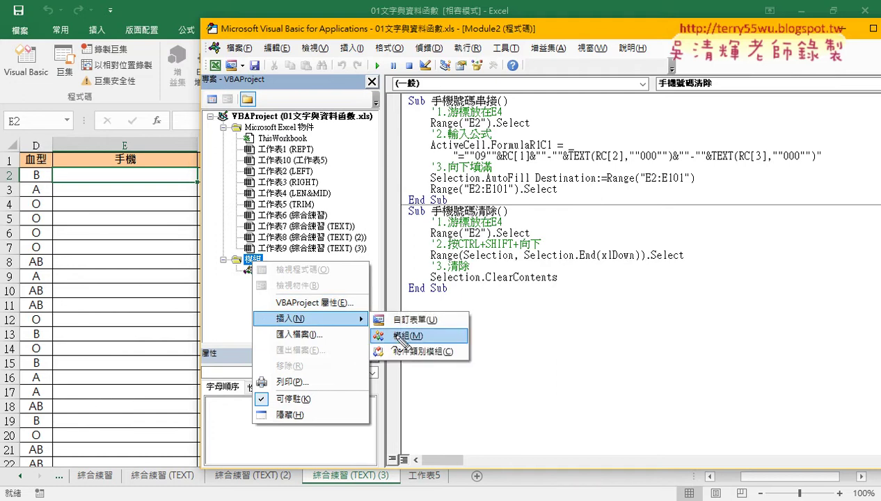
drag(411, 331, 435, 357)
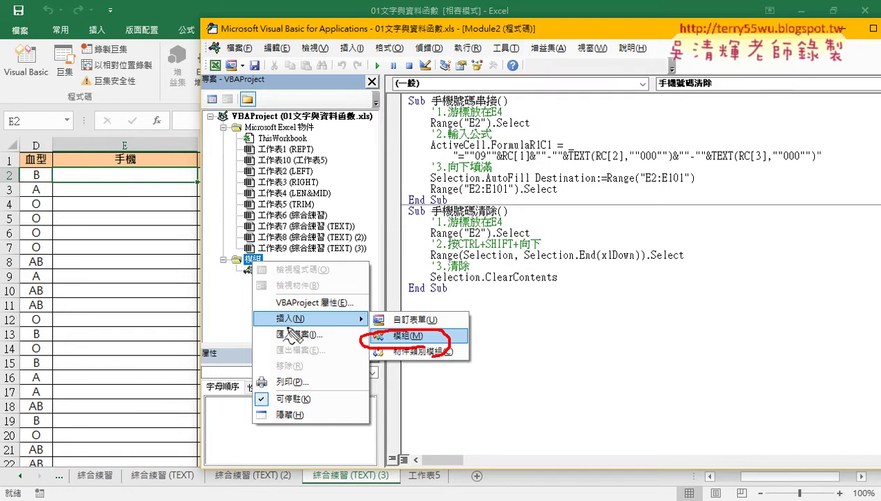
drag(313, 312, 299, 340)
drag(240, 267, 259, 319)
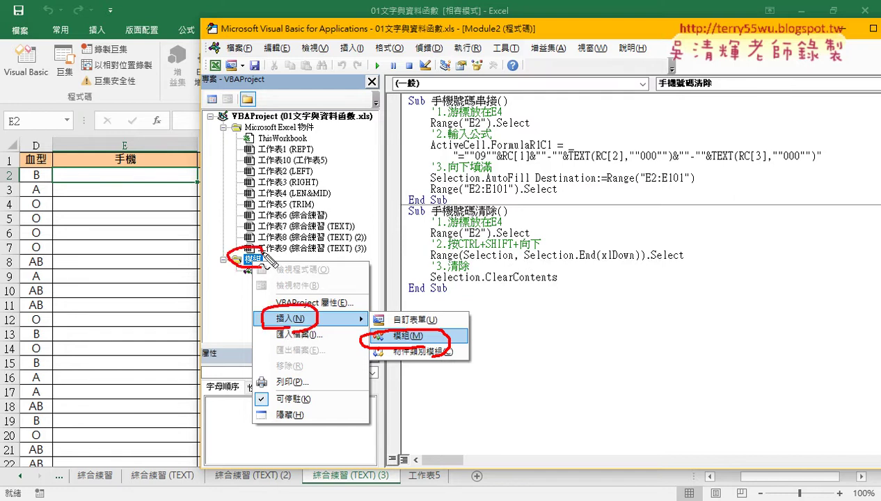
drag(313, 324, 359, 339)
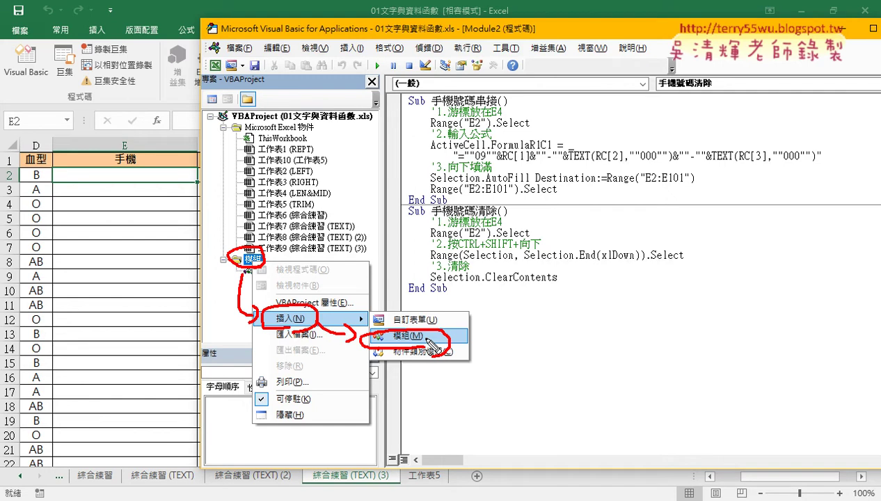
key(Escape)
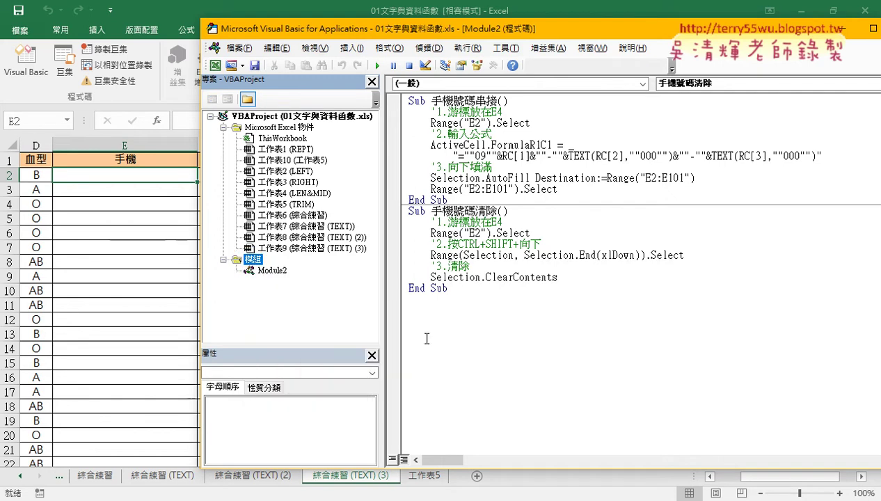
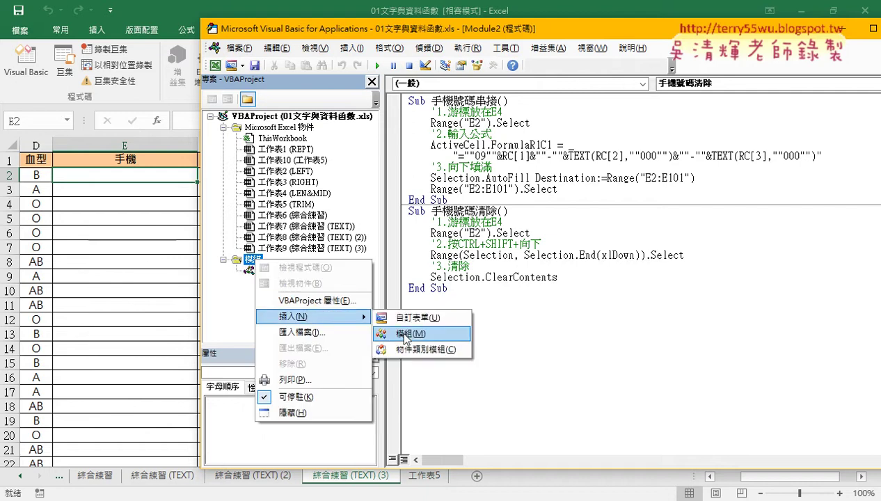
- Insert a new Module1 into the project, check its name, and place the cursor in its code window
click(393, 332)
click(270, 272)
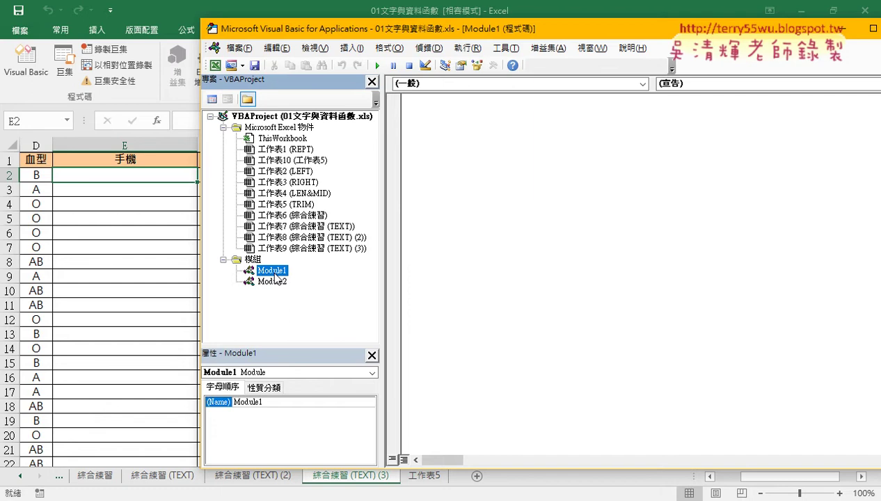
drag(265, 402, 232, 402)
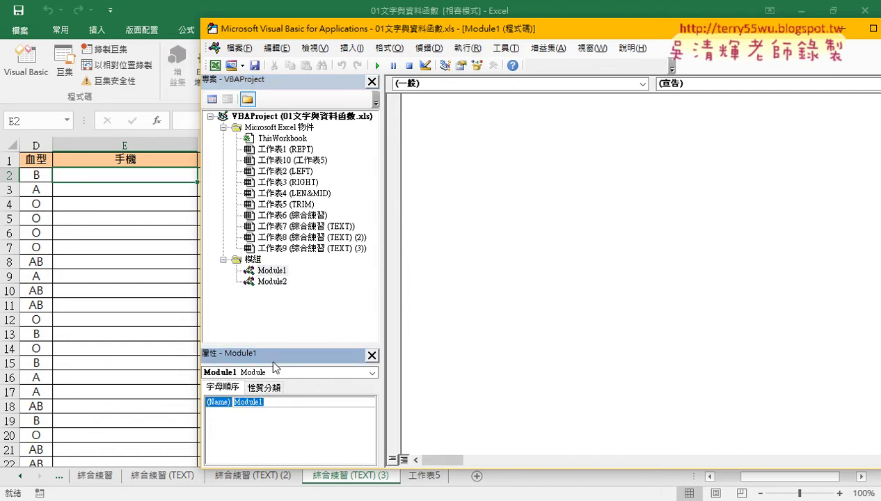
click(276, 271)
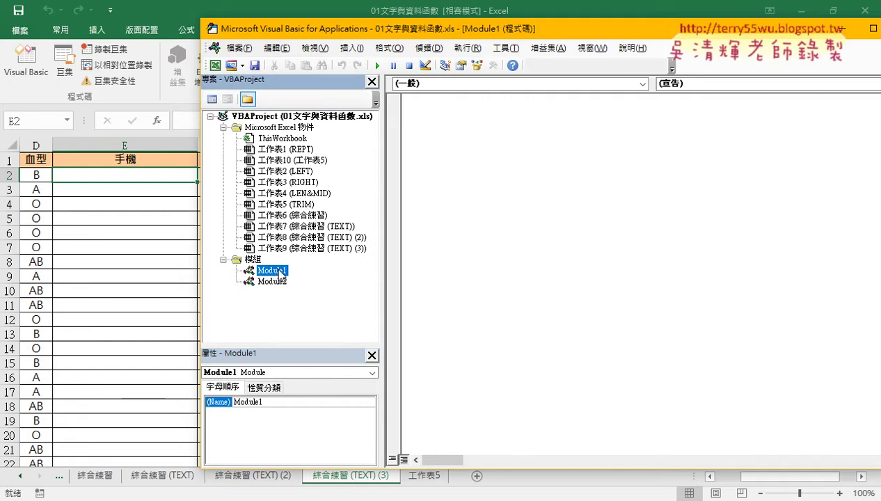
click(467, 226)
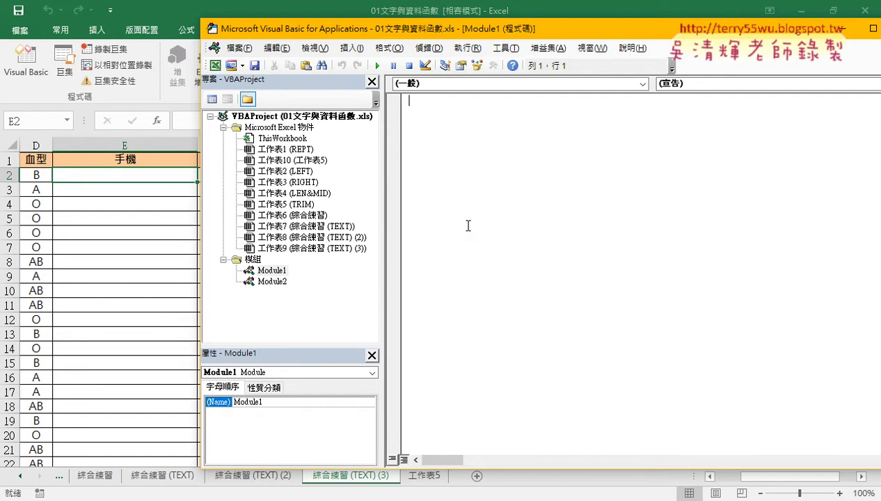
- Type the procedure declaration sub 門號_公式 using the Bopomofo input method
text(s)
text(u)
key(BackSpace)
key(BackSpace)
text(s)
text(ub)
text(ㄇㄣ)
text(6)
text(ㄏㄠ4)
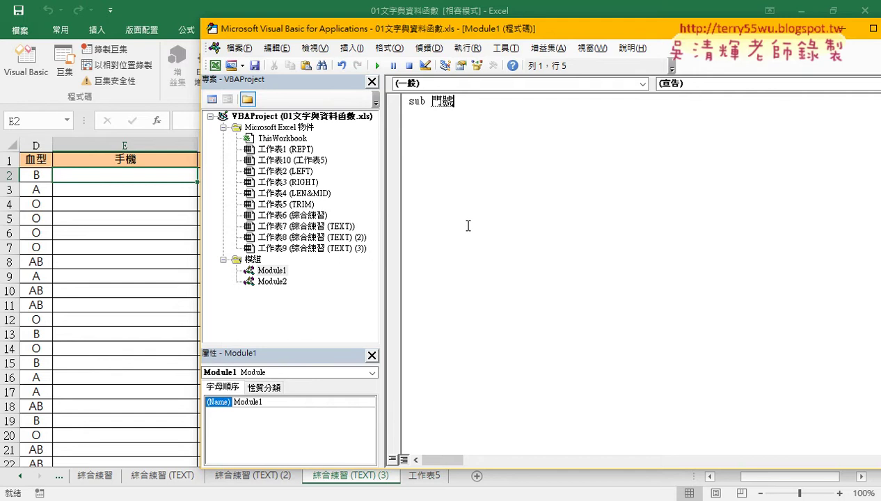
text(ㄍㄨ)
text(ㄥ ㄕˋ)
key(Return)
- Correct the underscore in 門號_公式 and complete the declaration so End Sub is generated
drag(450, 101, 456, 101)
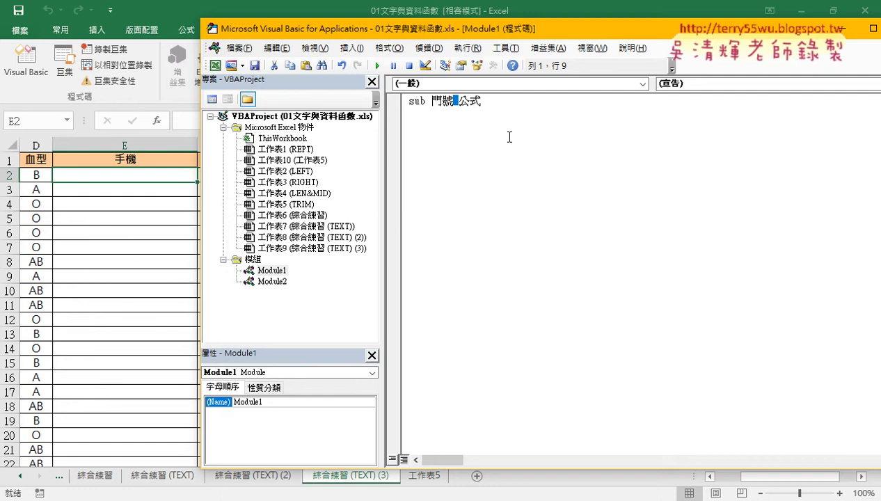
text(-)
key(BackSpace)
text(_)
key(BackSpace)
text(_)
key(Right)
key(Right)
key(Return)
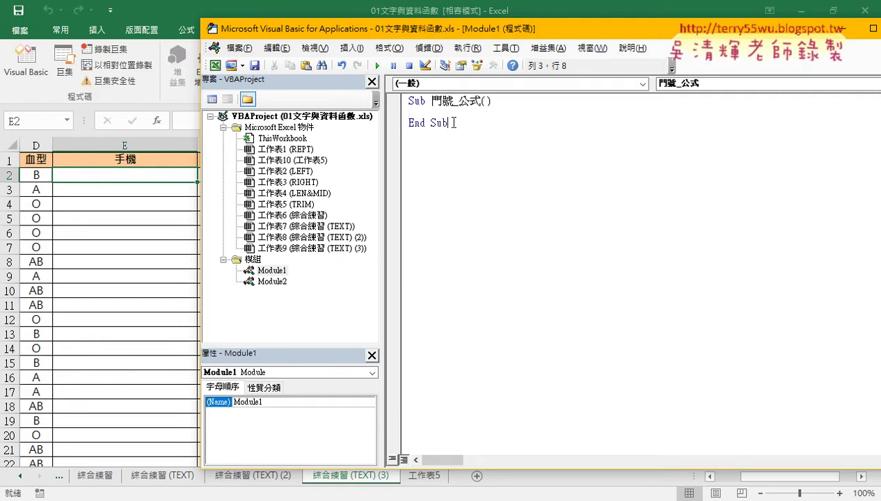
drag(448, 123, 409, 122)
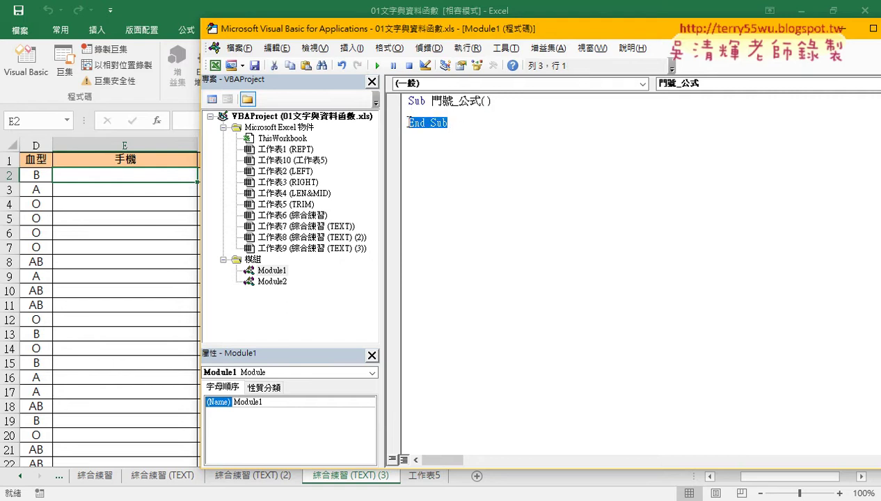
- Rearrange the editor beside the sheet and begin the indented body line with cells(
click(458, 112)
drag(453, 30, 499, 34)
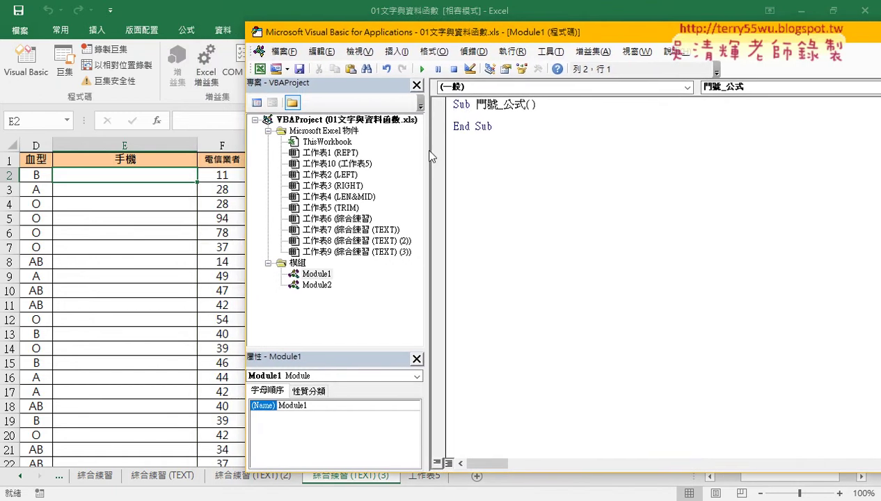
drag(431, 157, 416, 152)
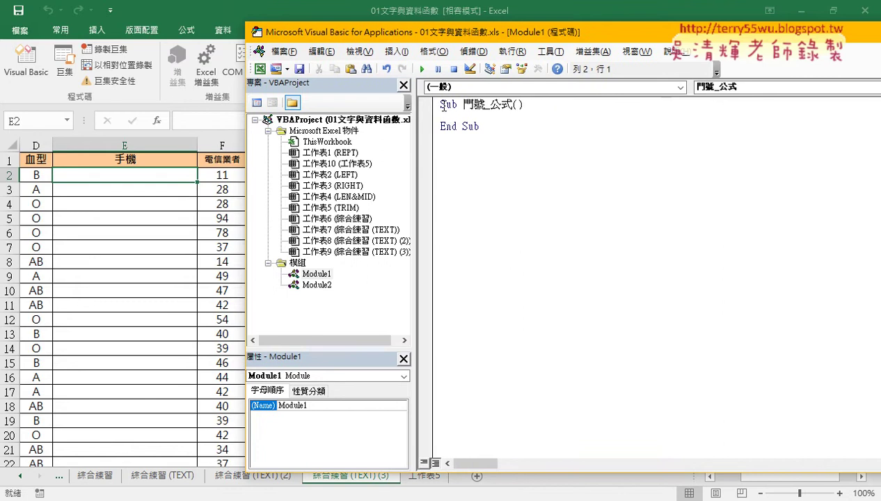
double_click(449, 105)
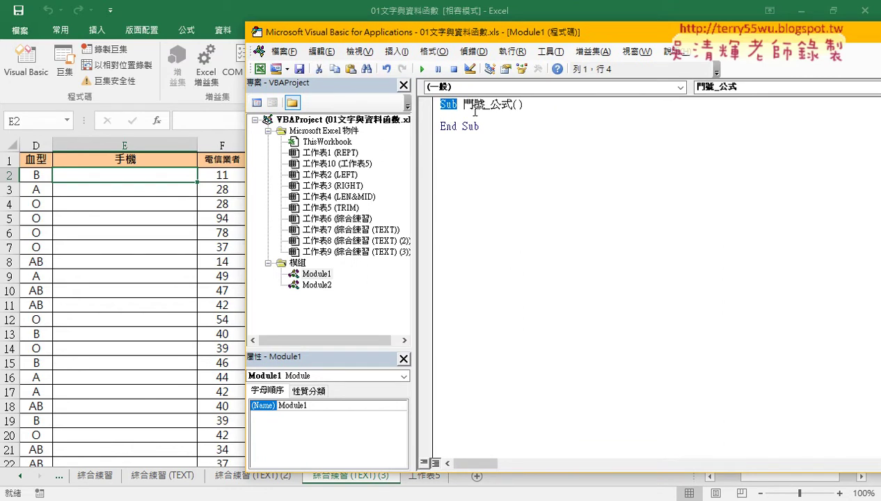
click(466, 115)
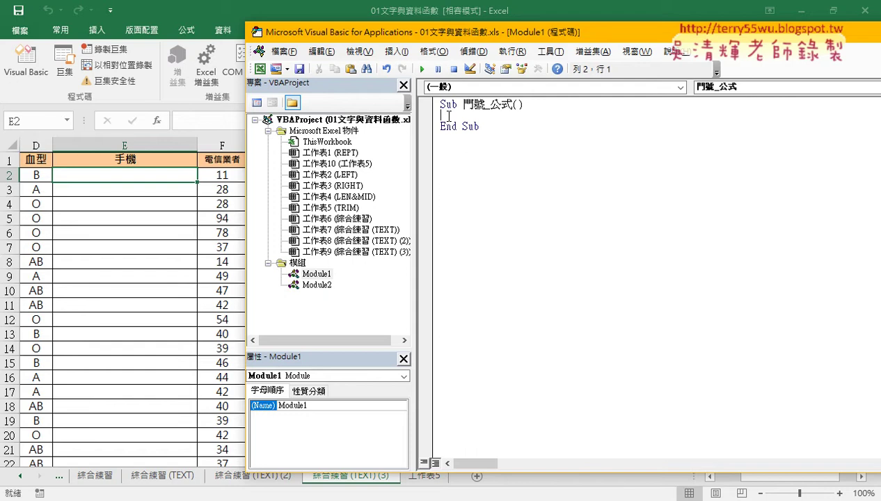
key(Tab)
text(cel)
text(ls)
text(()
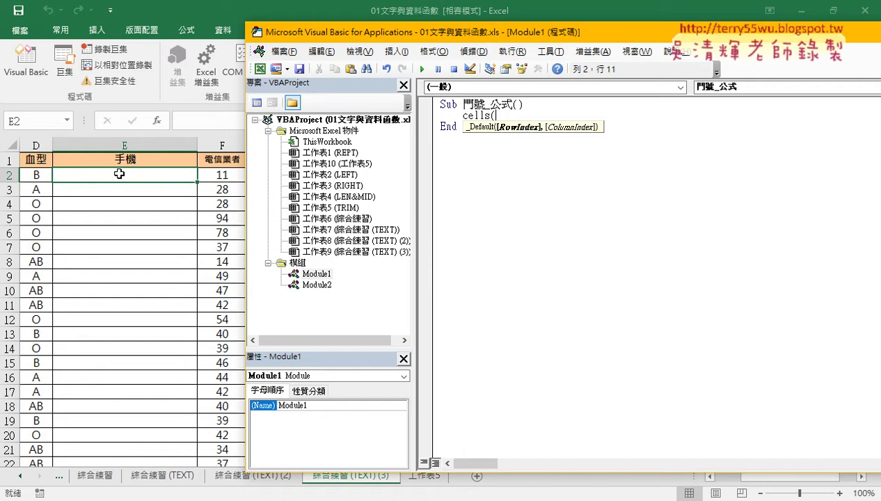
- Fill in the cell reference as Cells(2, "E"), using the quoted column letter E instead of 5
text(2,)
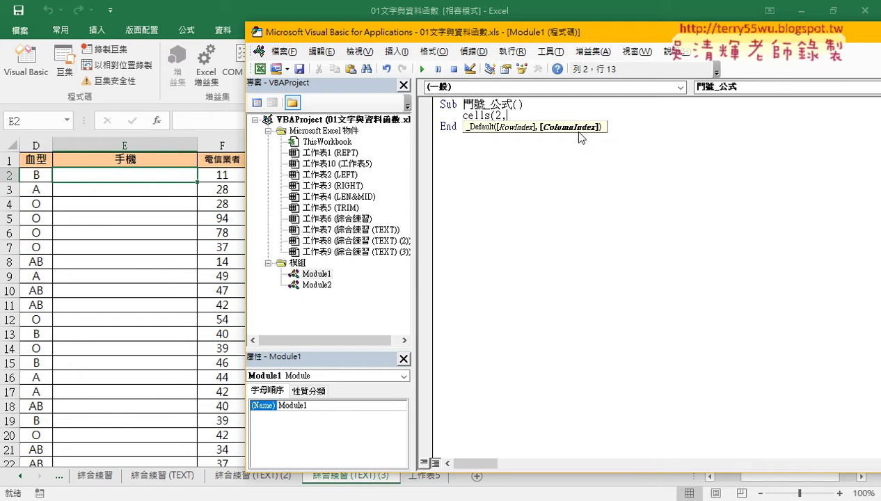
text(5)
key(BackSpace)
text(E)
click(507, 116)
text(")
key(End)
text(")
- Finish the statement with = "AAA" and let VBA auto-format the line
text())
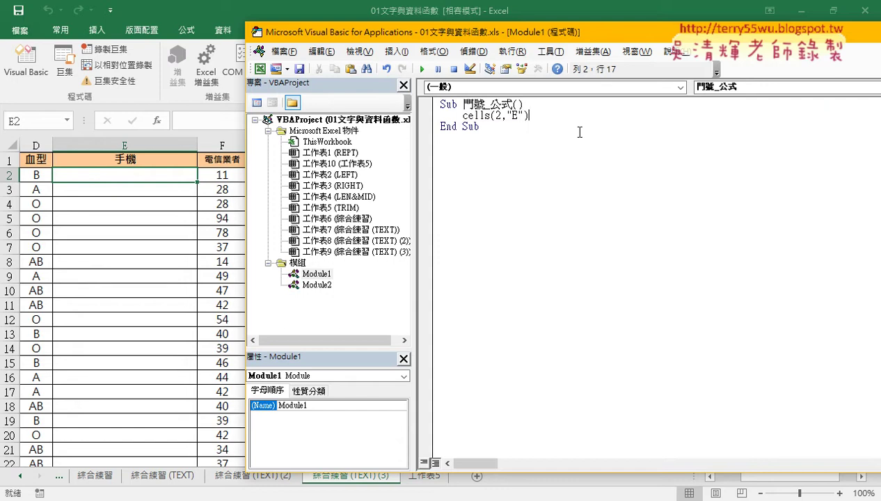
text(=)
text("")
key(Left)
text(AAA)
click(527, 137)
drag(578, 115, 463, 115)
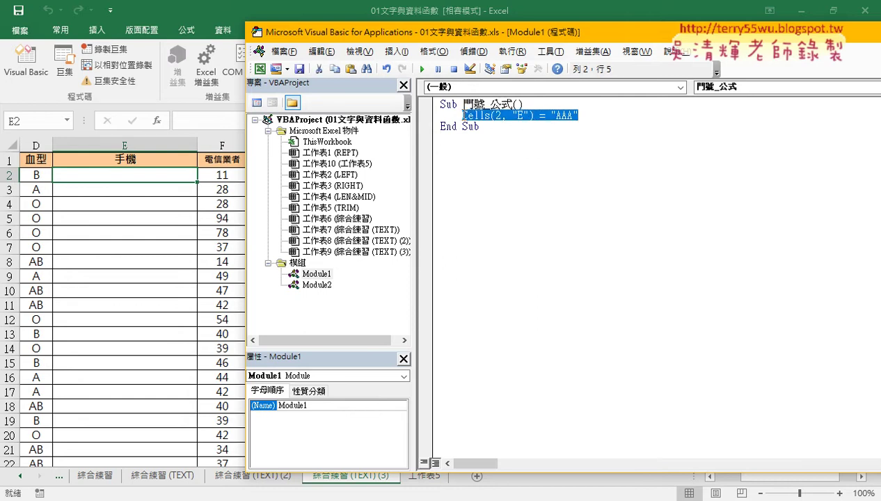
click(555, 115)
drag(556, 114, 569, 116)
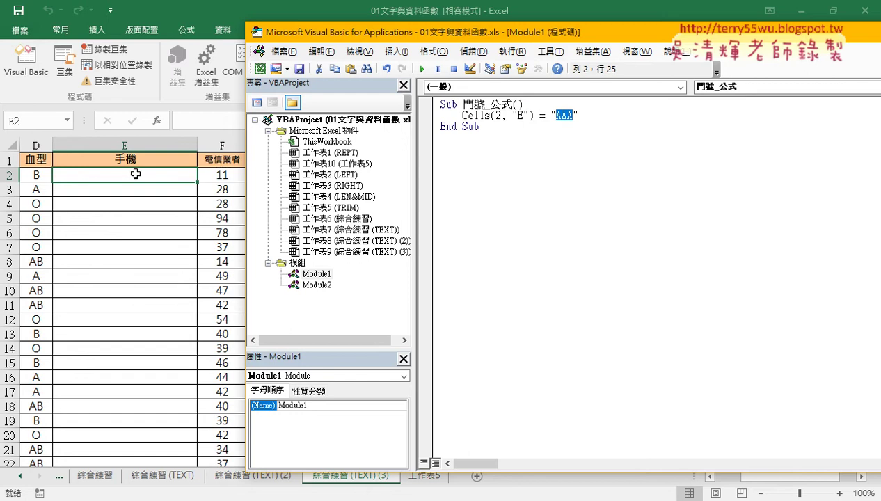
click(473, 114)
click(421, 69)
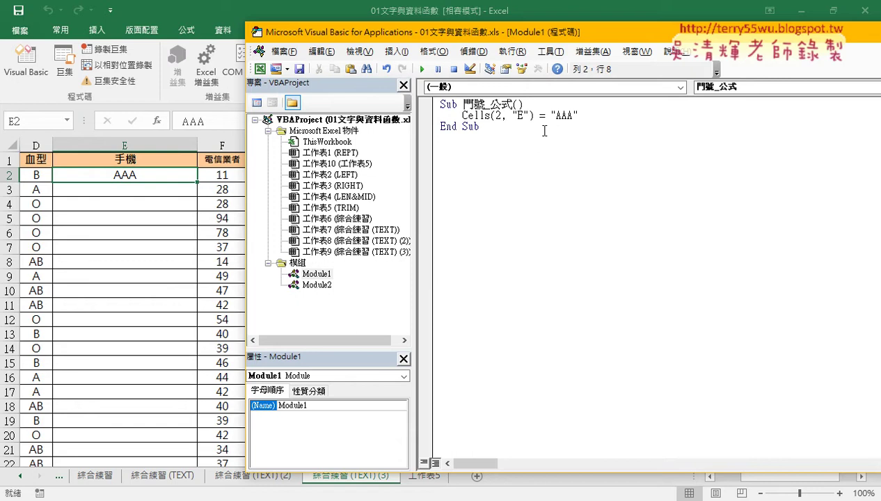
drag(555, 115, 571, 115)
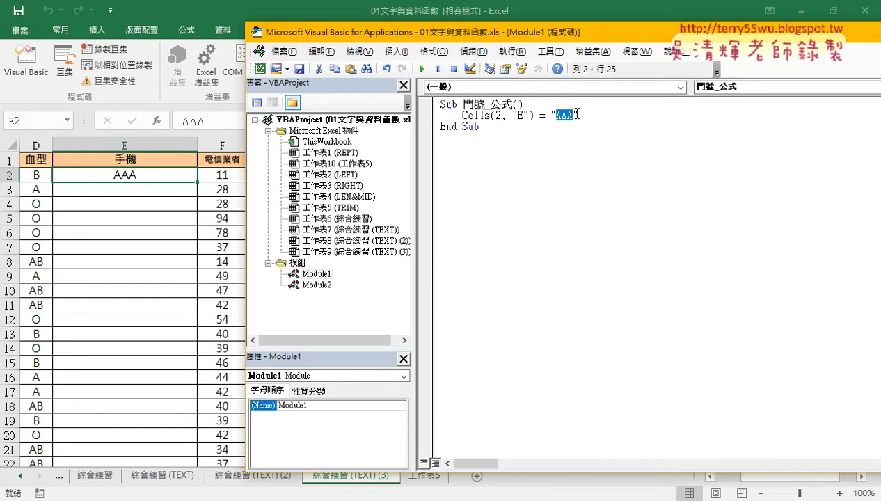
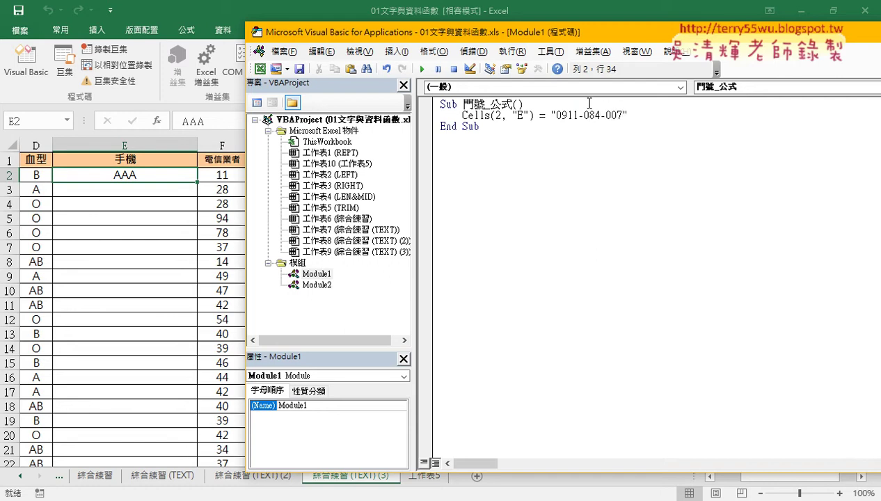
click(421, 68)
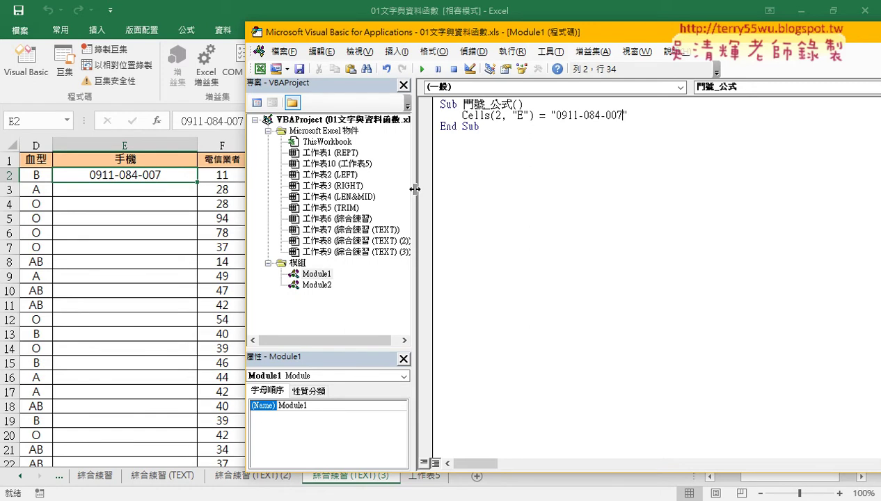
drag(366, 31, 407, 33)
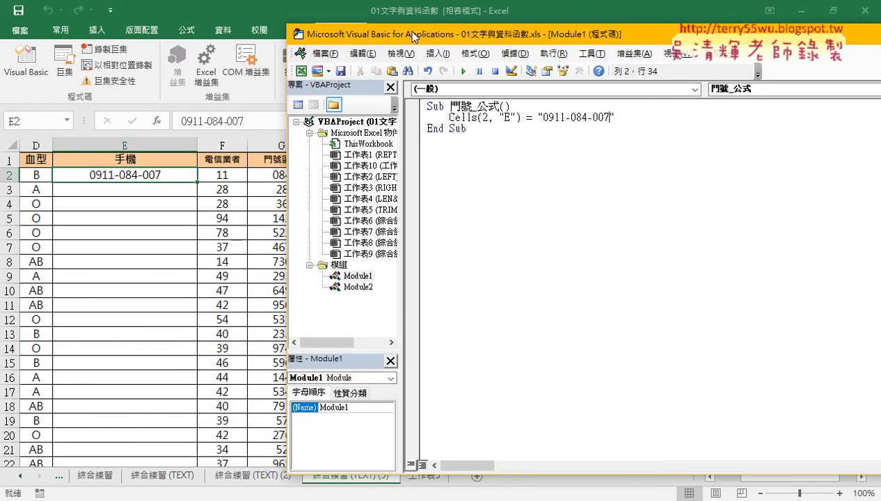
drag(542, 117, 610, 117)
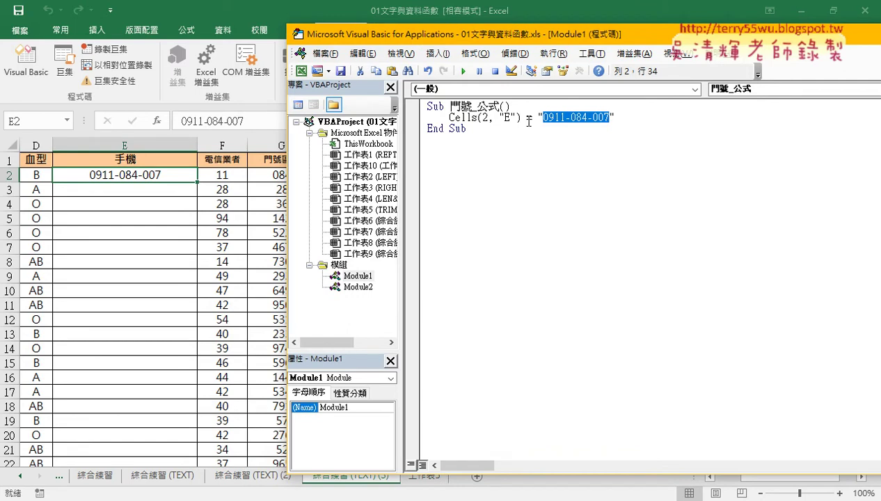
double_click(528, 118)
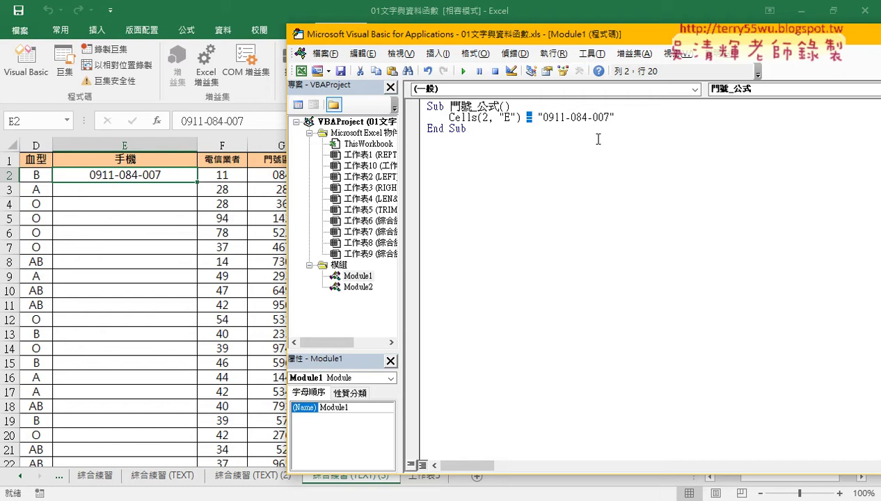
drag(608, 124, 535, 126)
drag(560, 92, 450, 128)
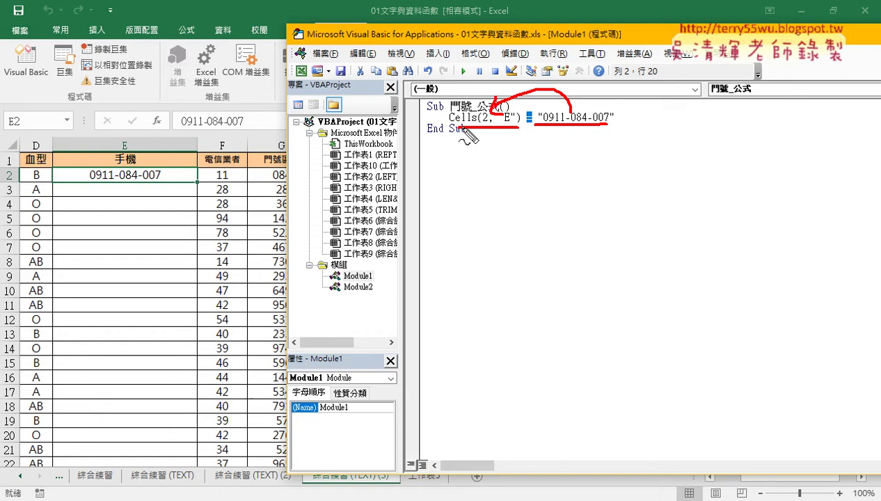
key(Escape)
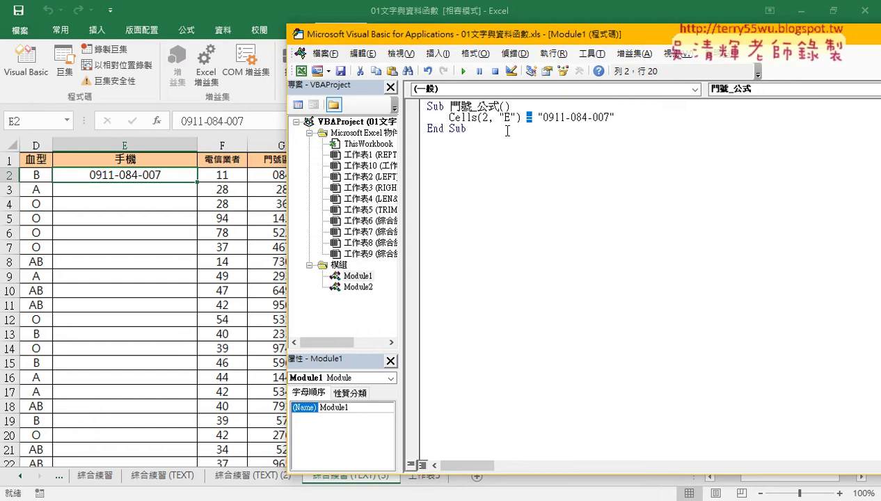
drag(543, 117, 609, 117)
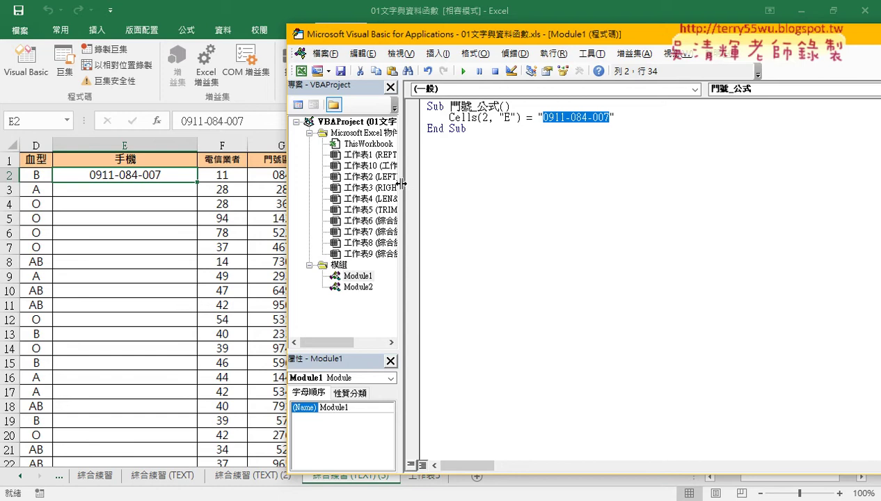
drag(400, 183, 351, 178)
- Add a Cells(3, "E") line assigning a sample mobile number, then run the Sub to fill E3
click(587, 114)
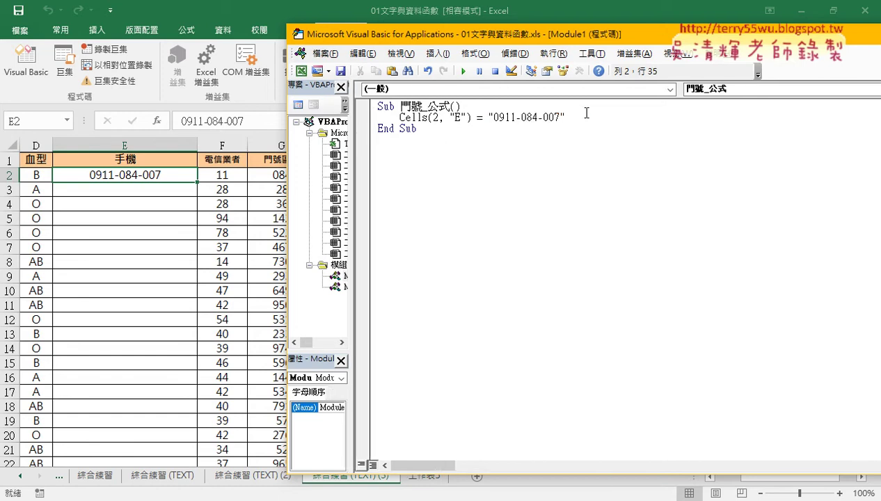
key(Return)
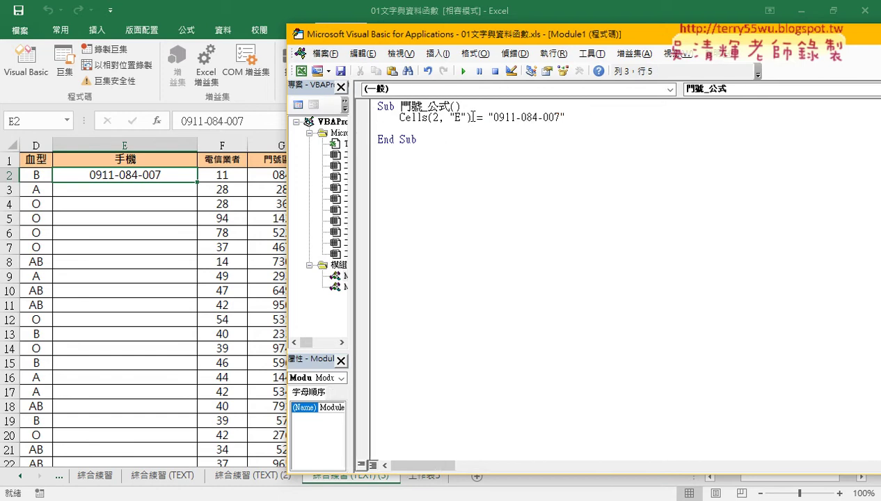
mouse_move(483, 117)
mouse_down()
mouse_move(399, 117)
mouse_move(401, 131)
mouse_up()
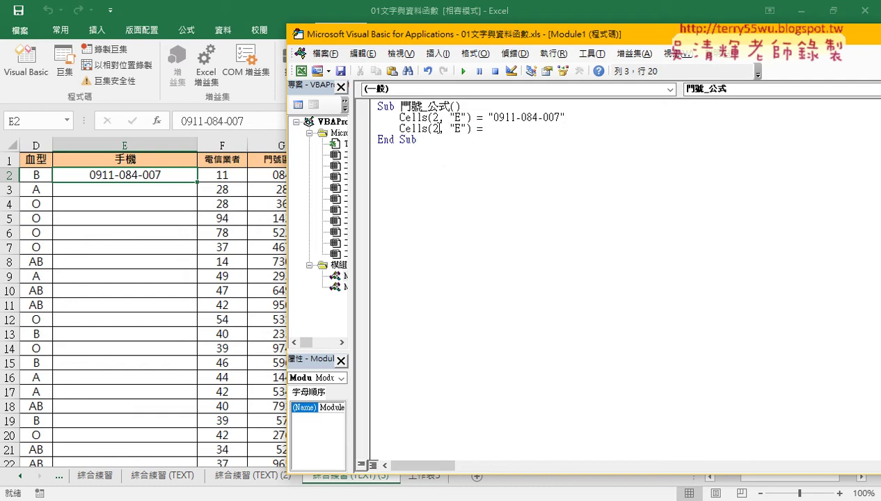
double_click(436, 128)
text(3)
click(493, 128)
text(")
drag(287, 171, 374, 171)
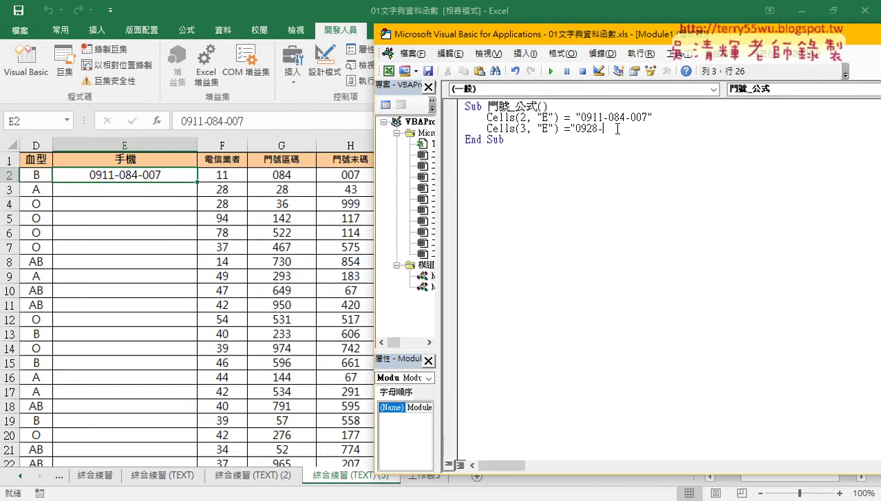
click(550, 71)
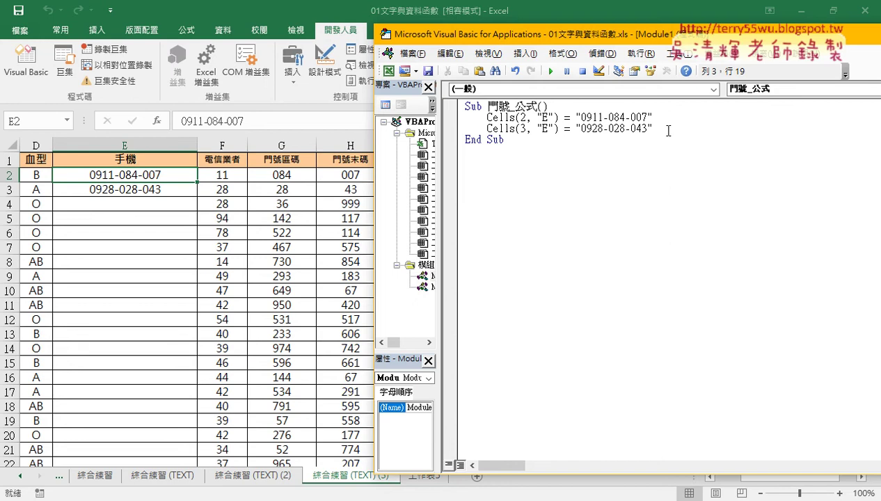
drag(657, 129, 458, 119)
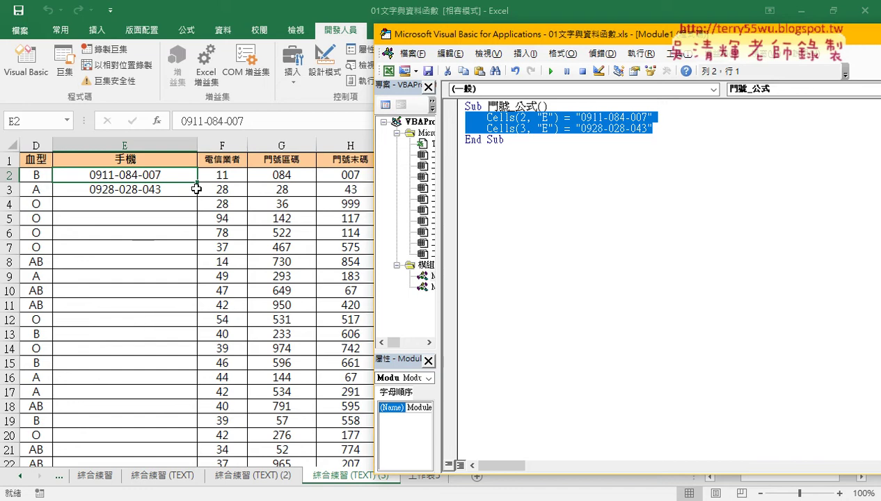
click(577, 211)
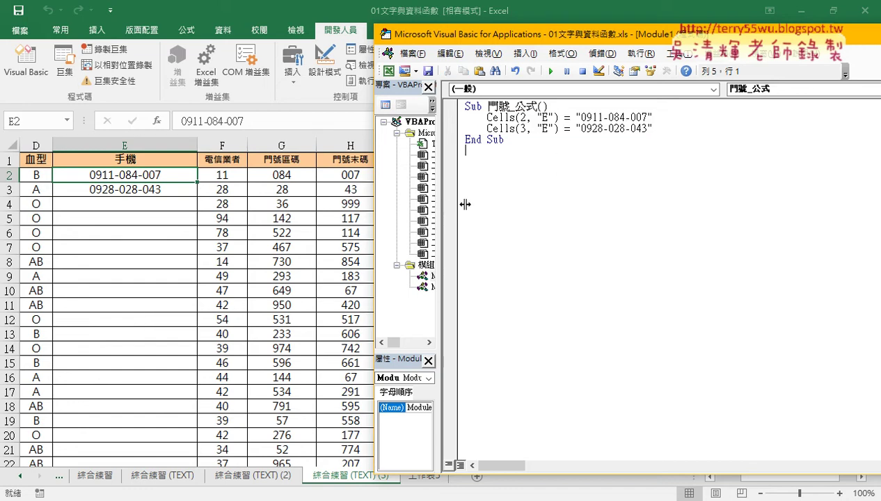
drag(439, 205, 476, 206)
drag(465, 34, 232, 78)
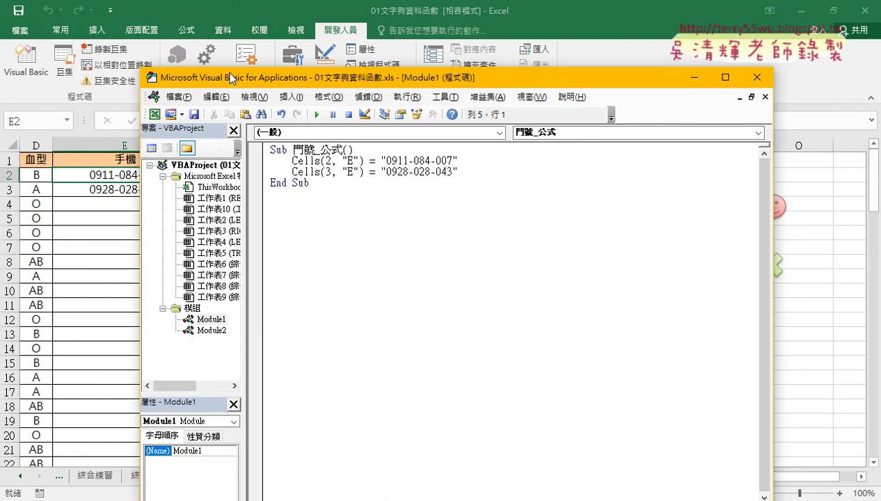
click(758, 78)
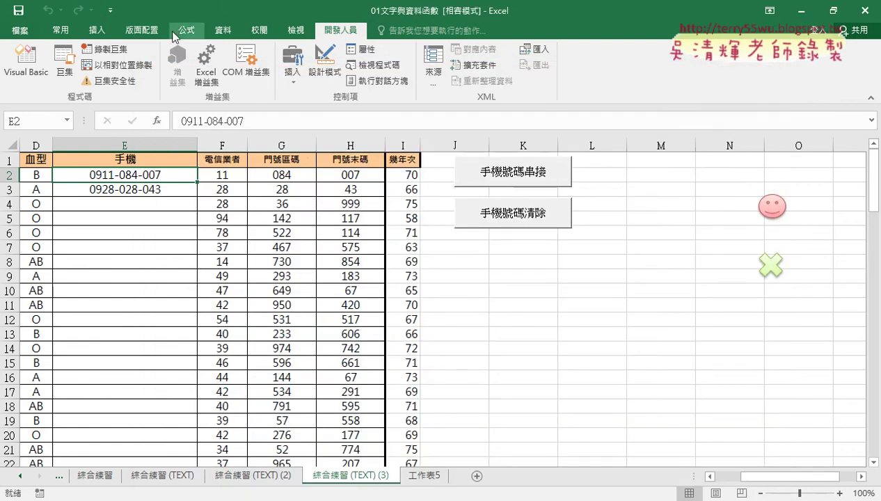
click(110, 10)
click(123, 248)
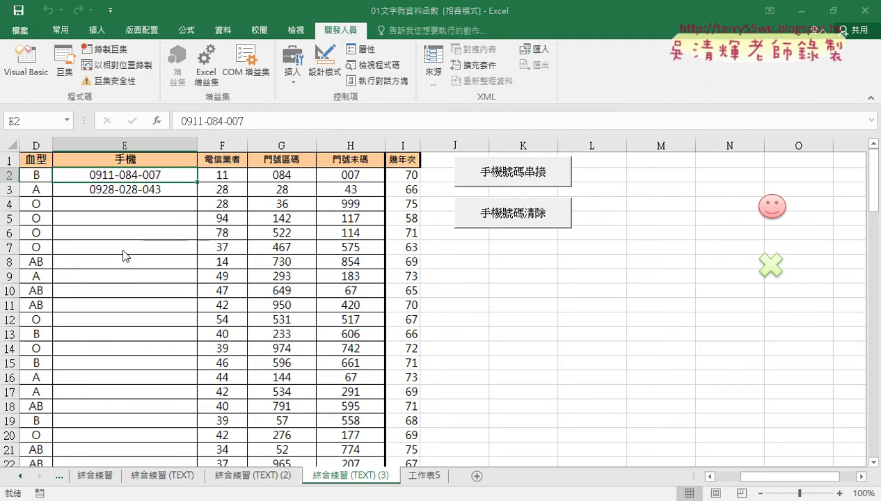
click(180, 161)
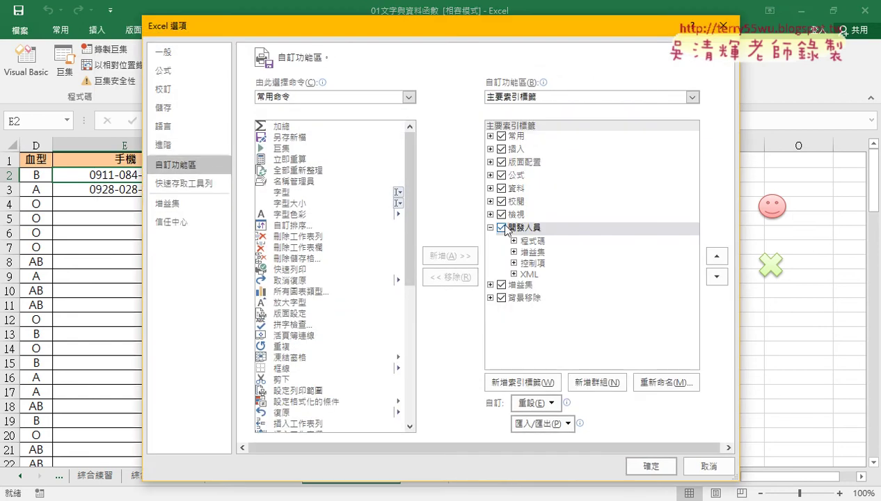
click(705, 462)
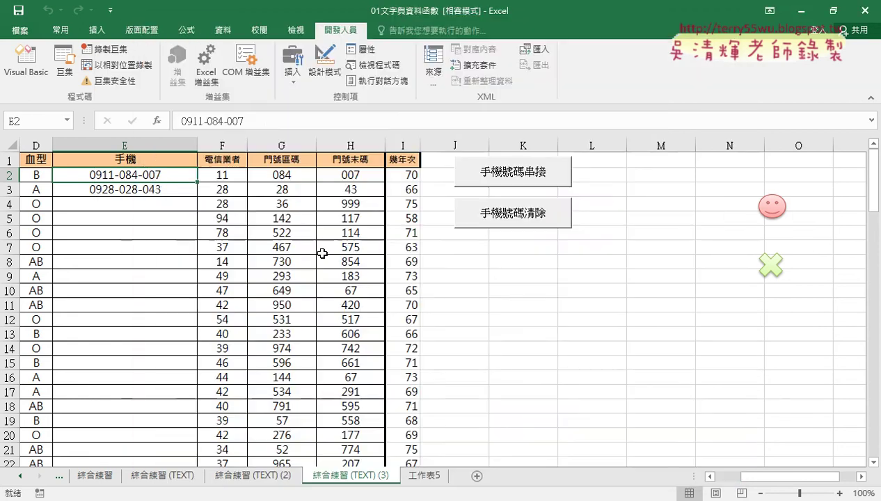
click(31, 73)
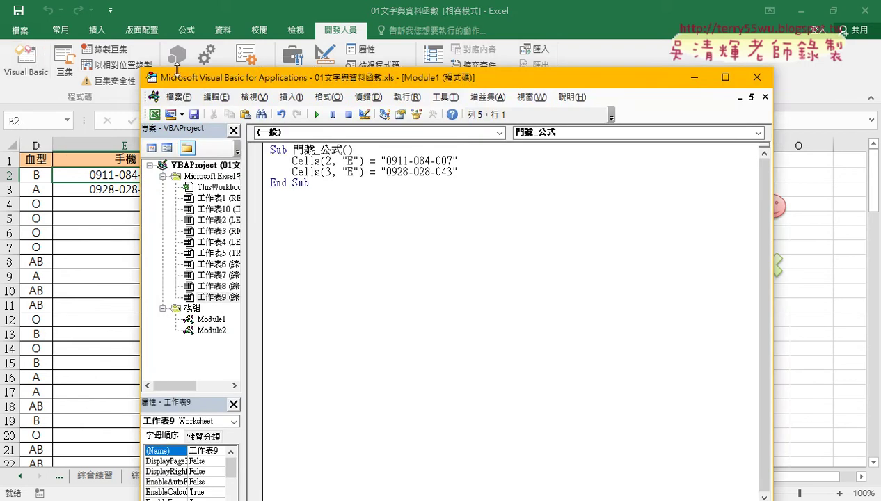
drag(217, 78, 92, 14)
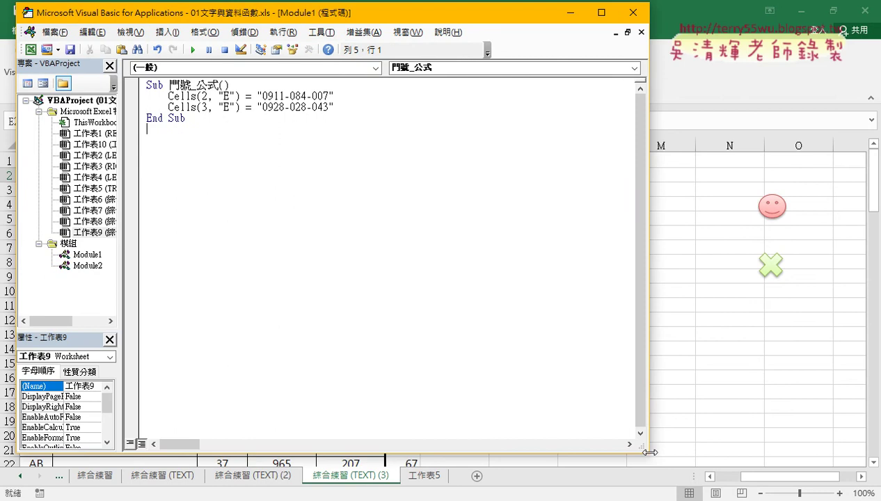
mouse_move(647, 448)
mouse_down()
mouse_move(875, 465)
mouse_move(629, 462)
mouse_up()
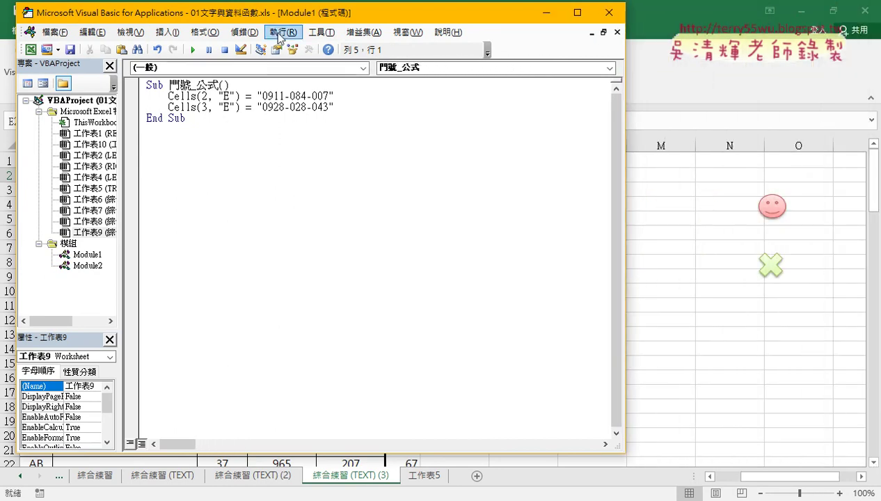
mouse_move(276, 18)
mouse_down()
mouse_move(386, 39)
mouse_move(547, 43)
mouse_up()
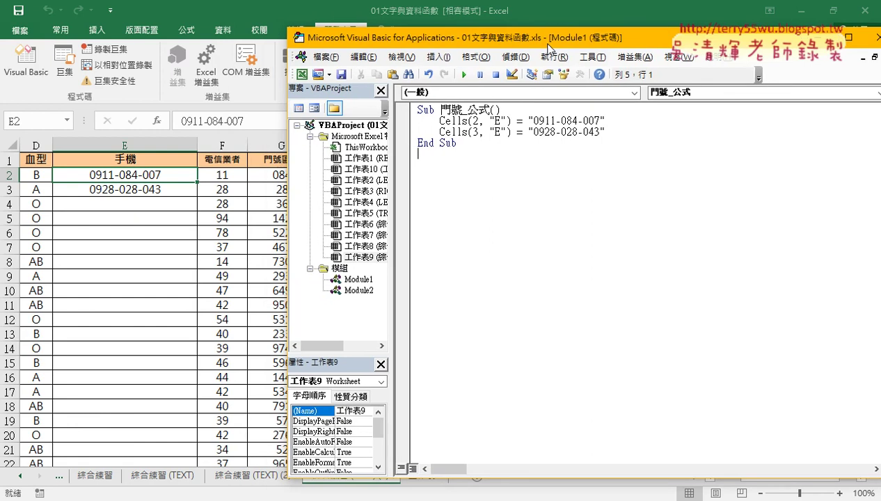
drag(390, 165, 352, 165)
drag(362, 40, 469, 41)
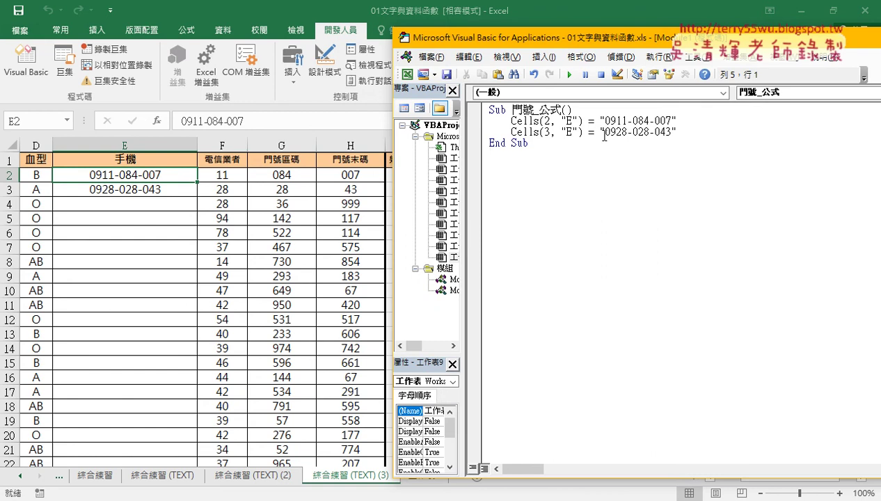
right_click(442, 269)
mouse_move(501, 325)
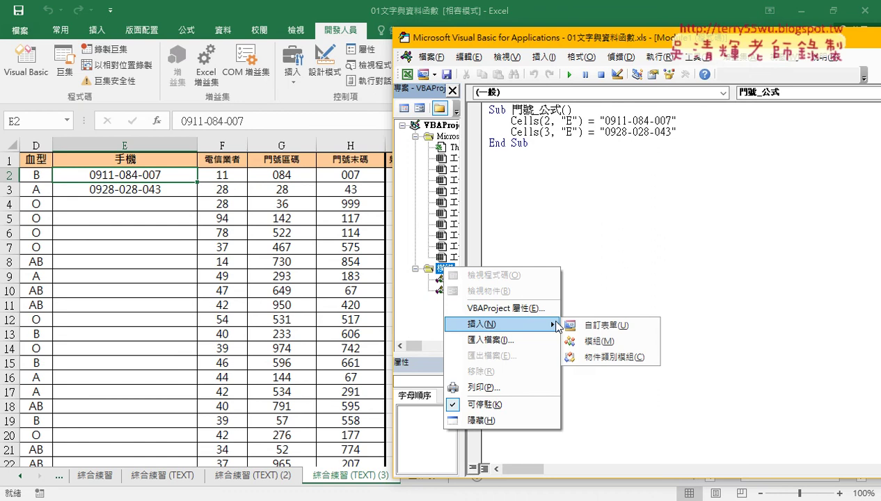
click(481, 116)
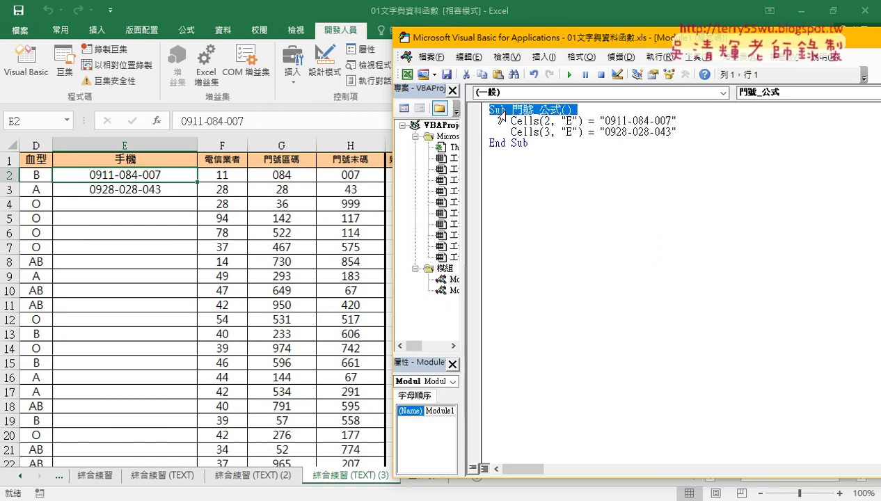
drag(561, 109, 476, 111)
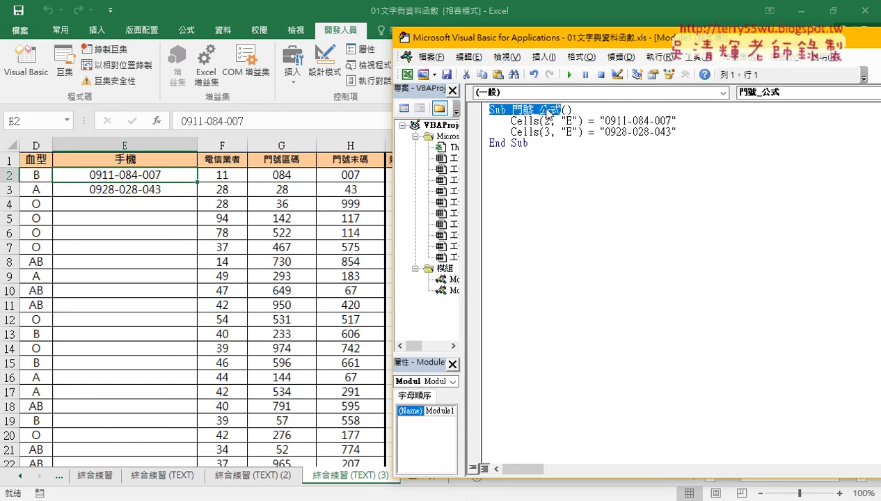